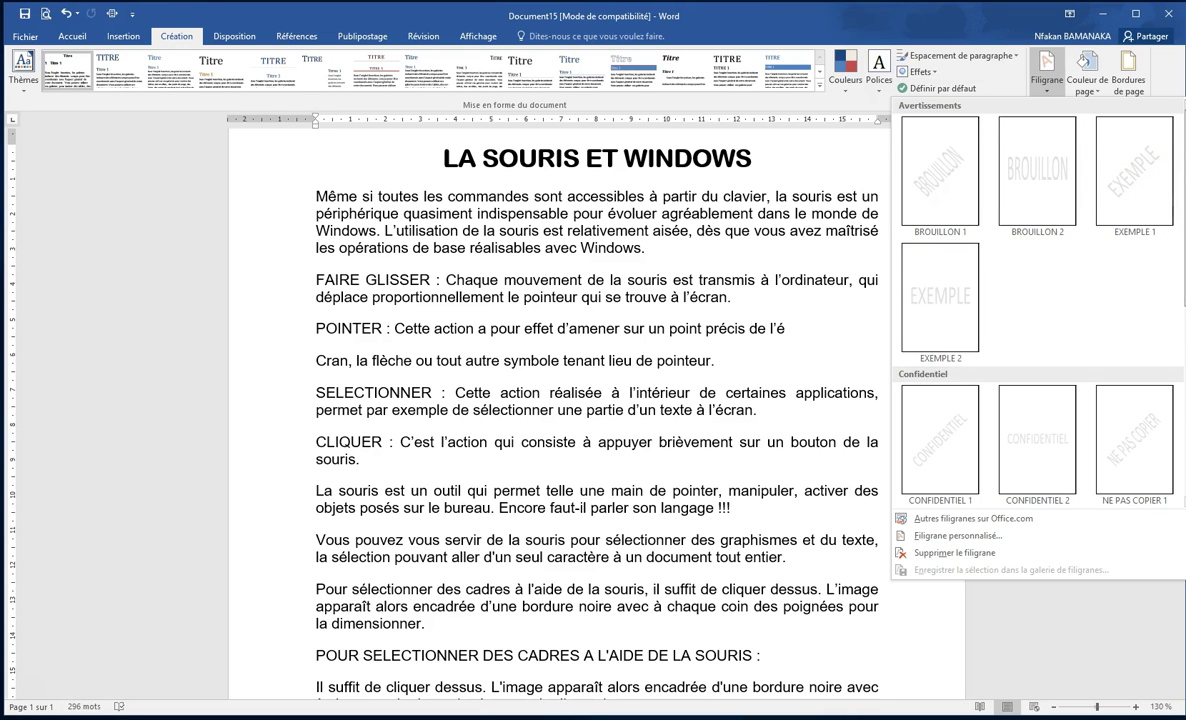
# Step: Open the custom watermark settings for the document and choose a text watermark
pyautogui.scroll(-5, 1170, 300)
pyautogui.scroll(-2, 1172, 347)
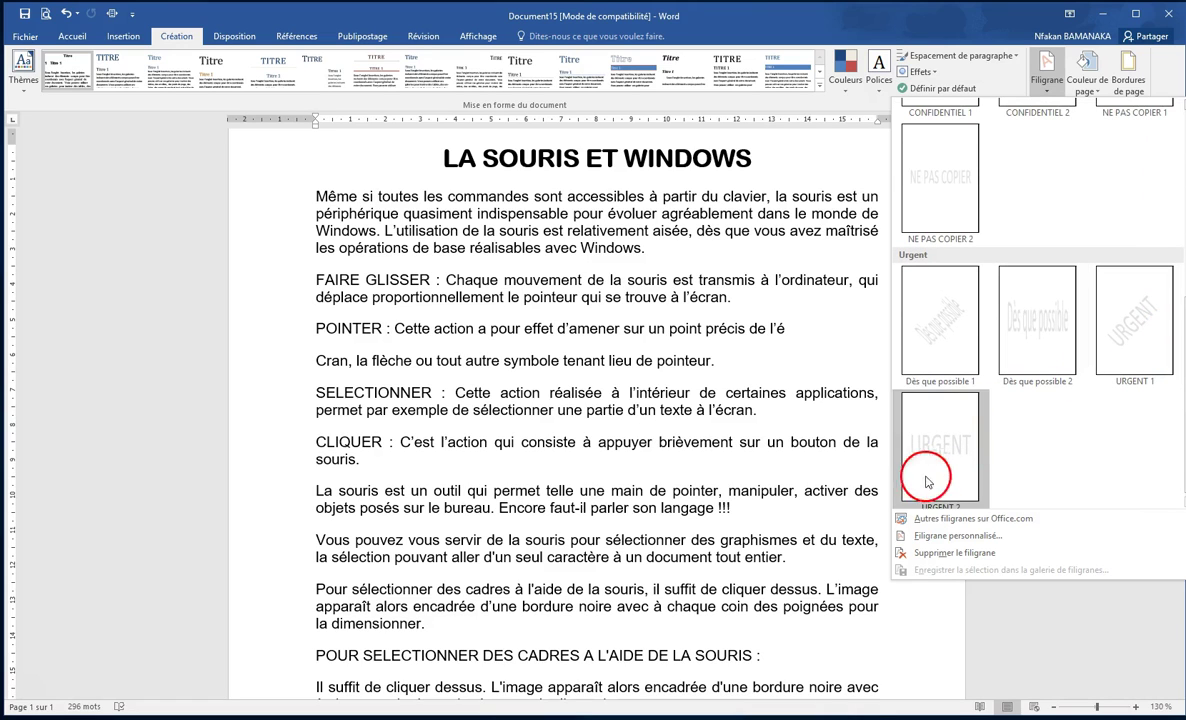
pyautogui.click(935, 535)
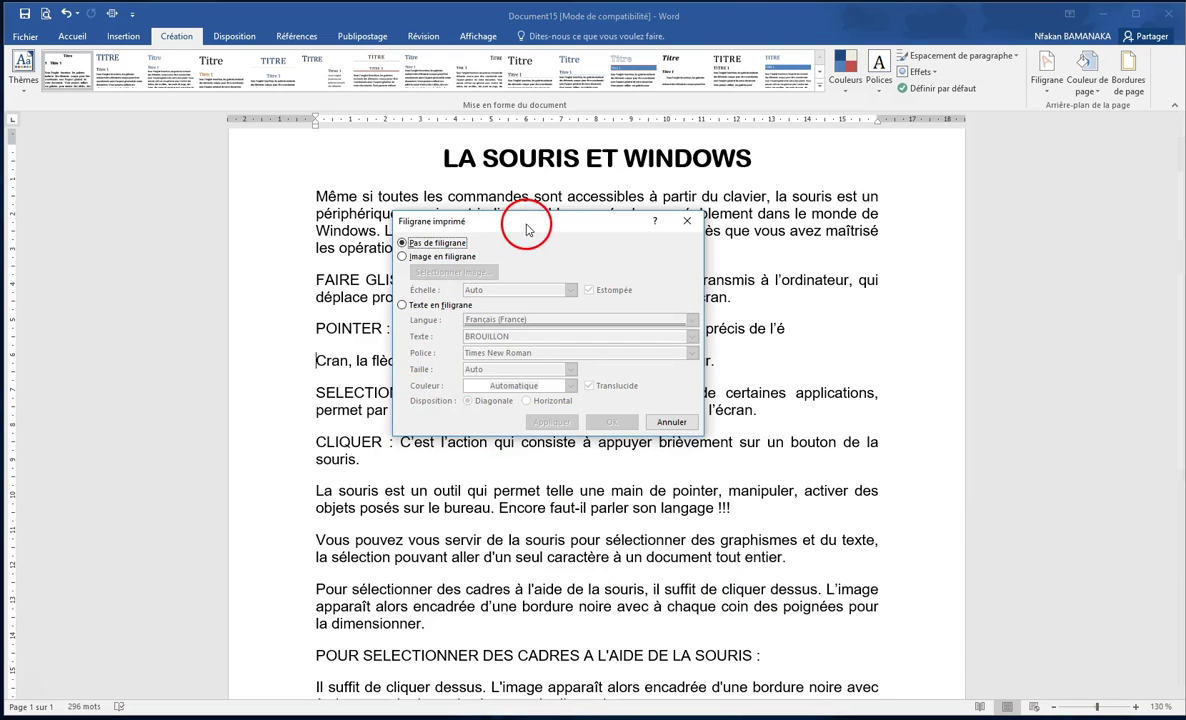
pyautogui.moveTo(527, 229); pyautogui.dragTo(482, 223)
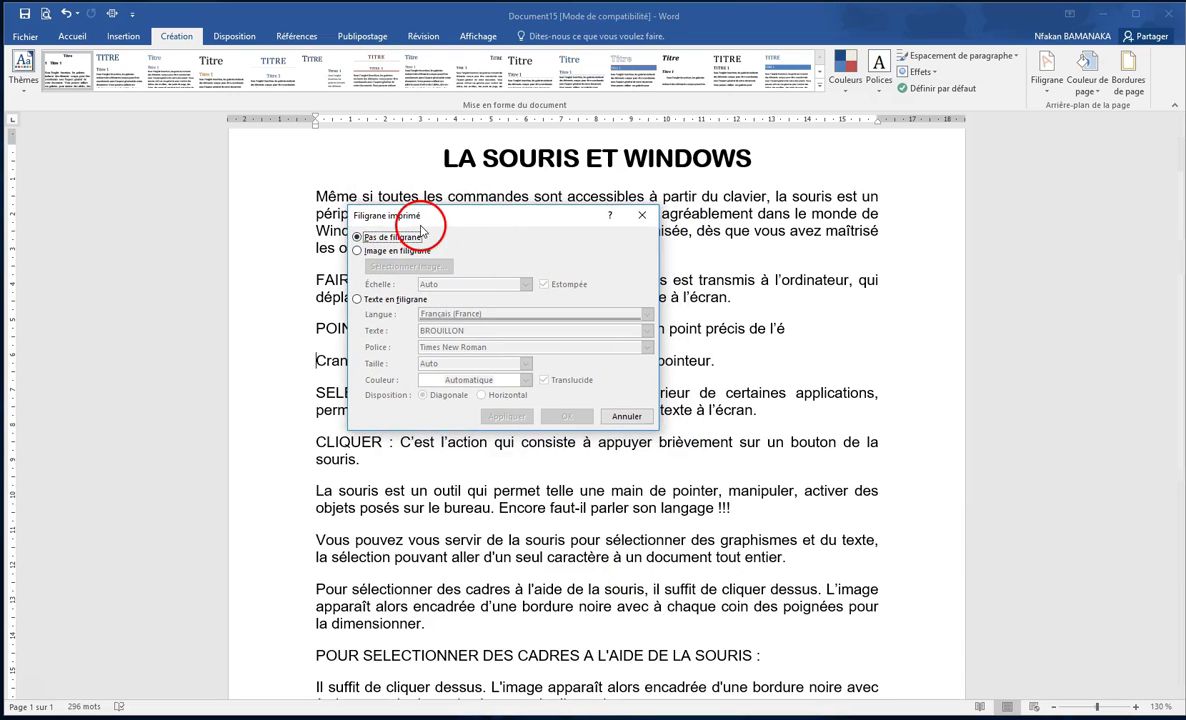
pyautogui.click(357, 299)
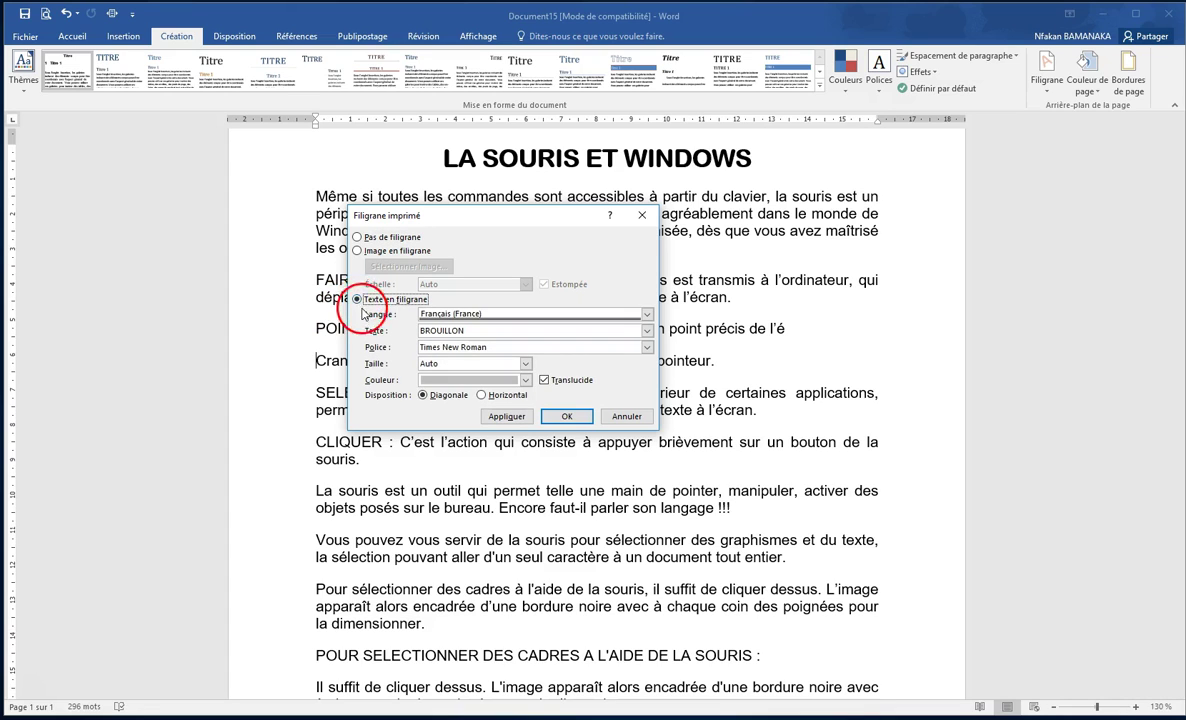
# Step: Check the available watermark languages, keep Français (France), and set the watermark text to HAUTEMENT CONFIDENTIEL
pyautogui.click(646, 314)
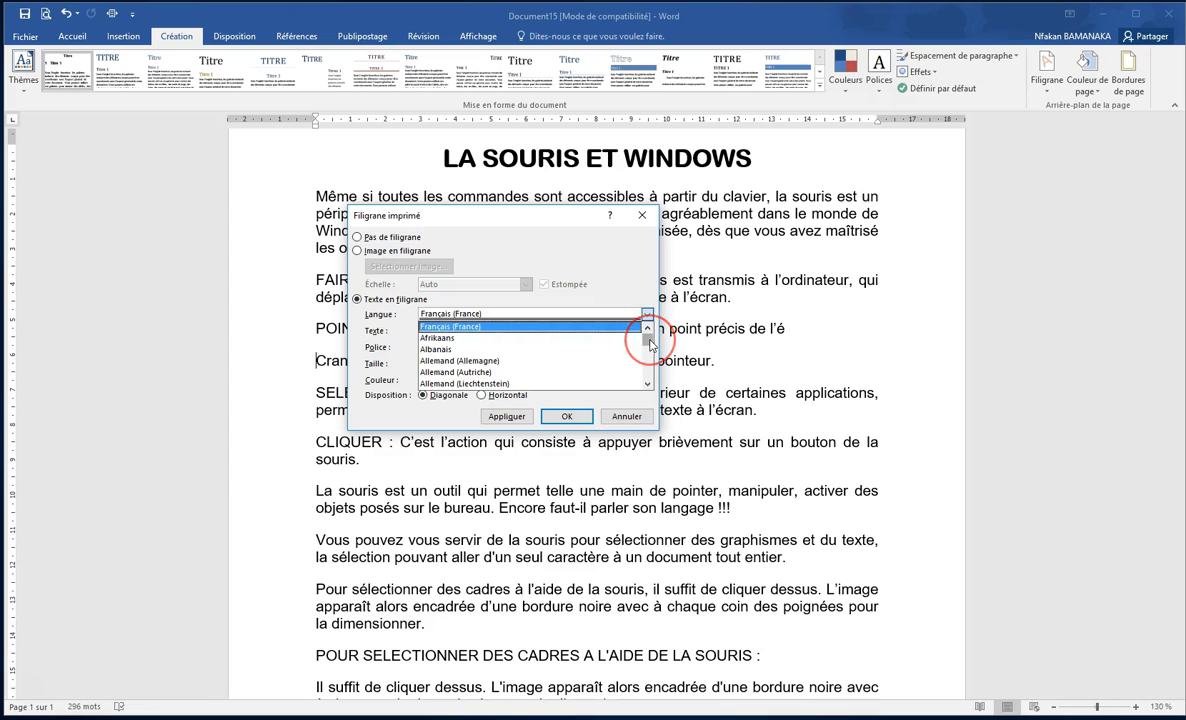
pyautogui.moveTo(650, 345); pyautogui.dragTo(647, 386)
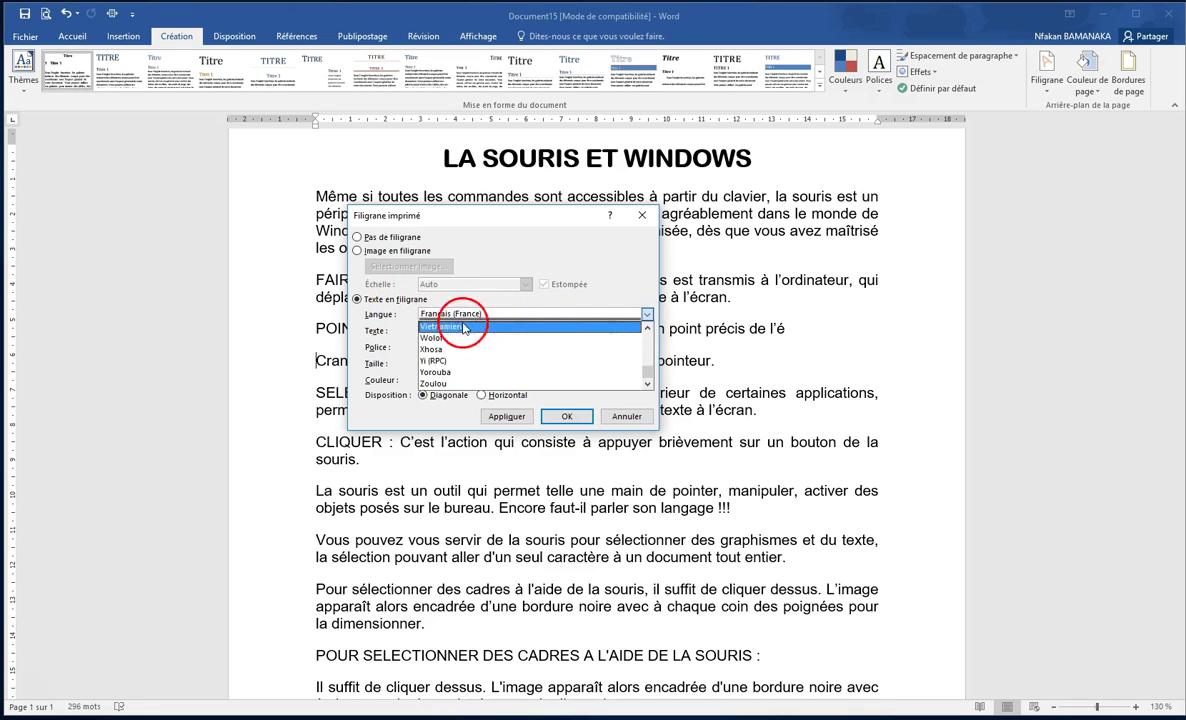
pyautogui.click(646, 314)
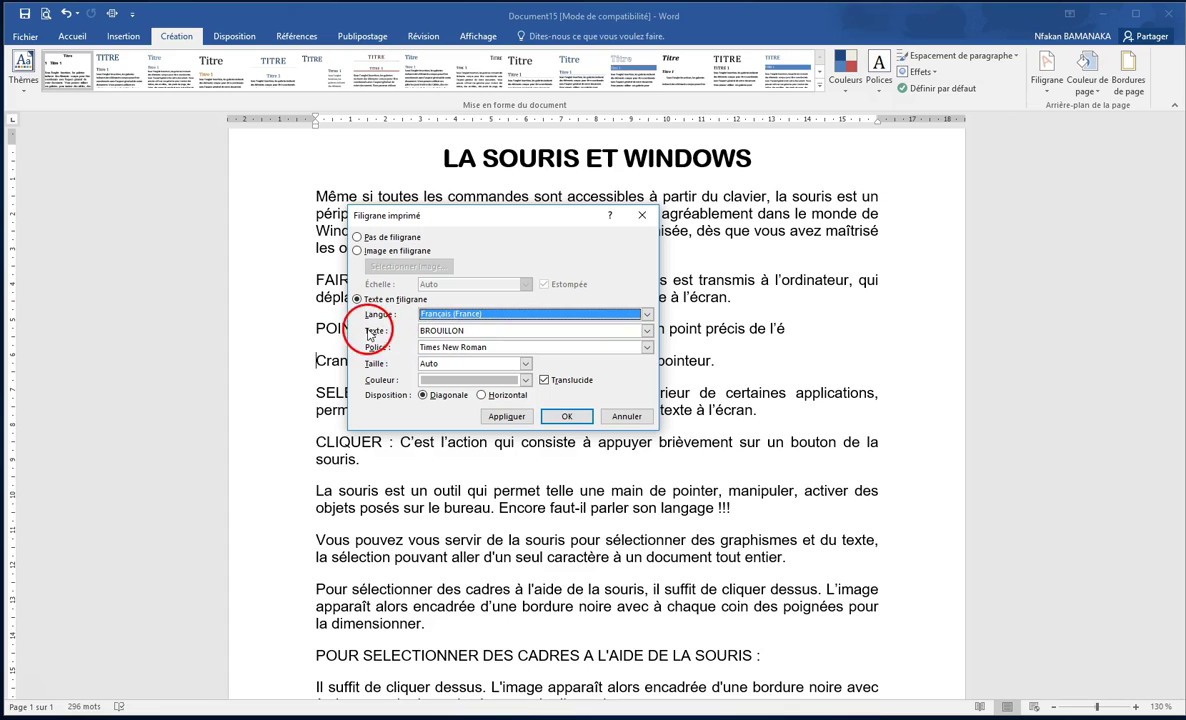
pyautogui.click(647, 333)
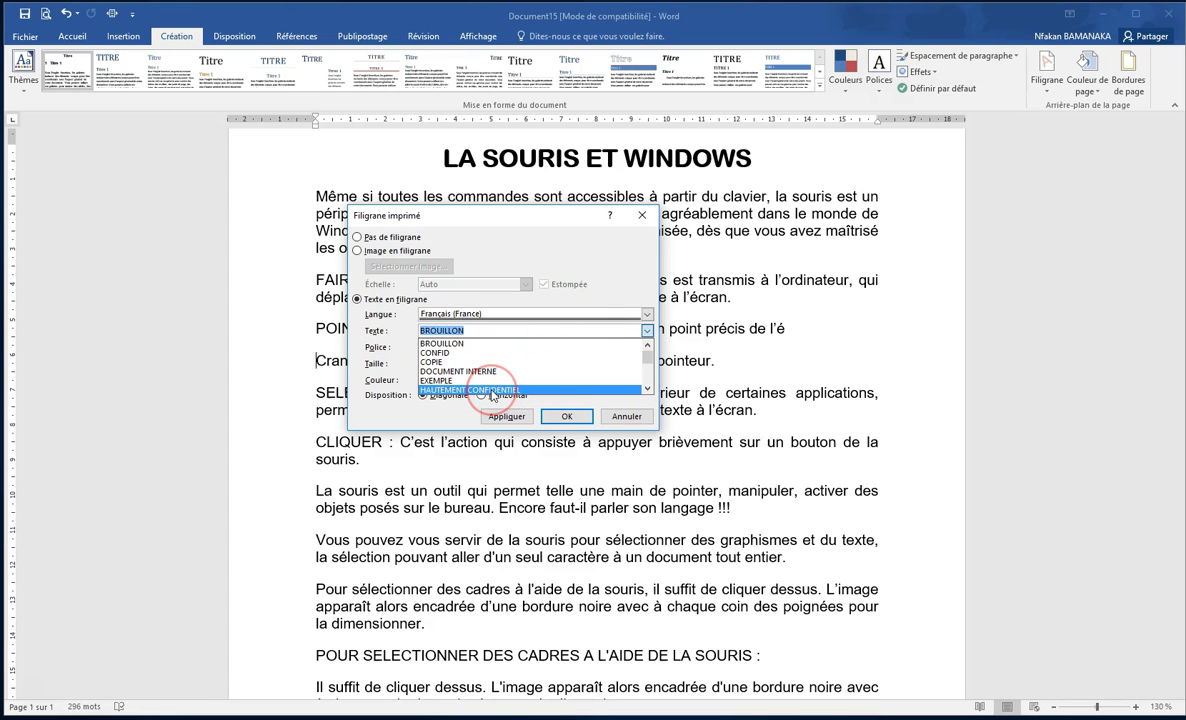
pyautogui.click(647, 389)
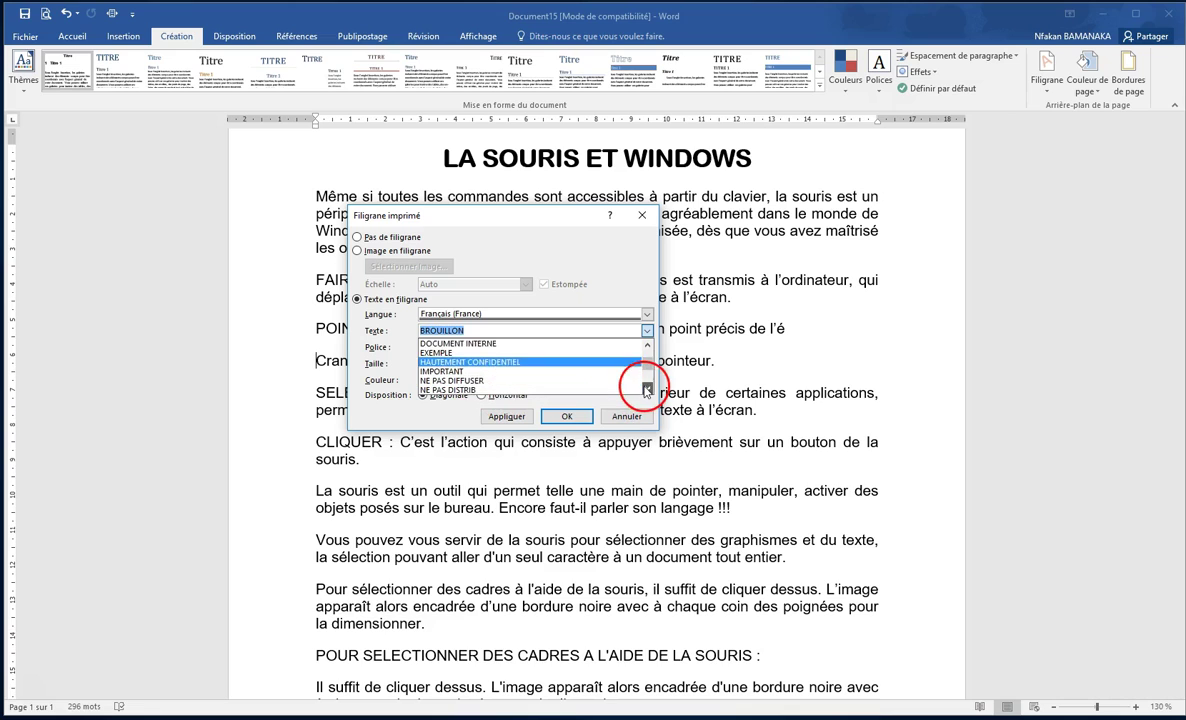
pyautogui.click(647, 346)
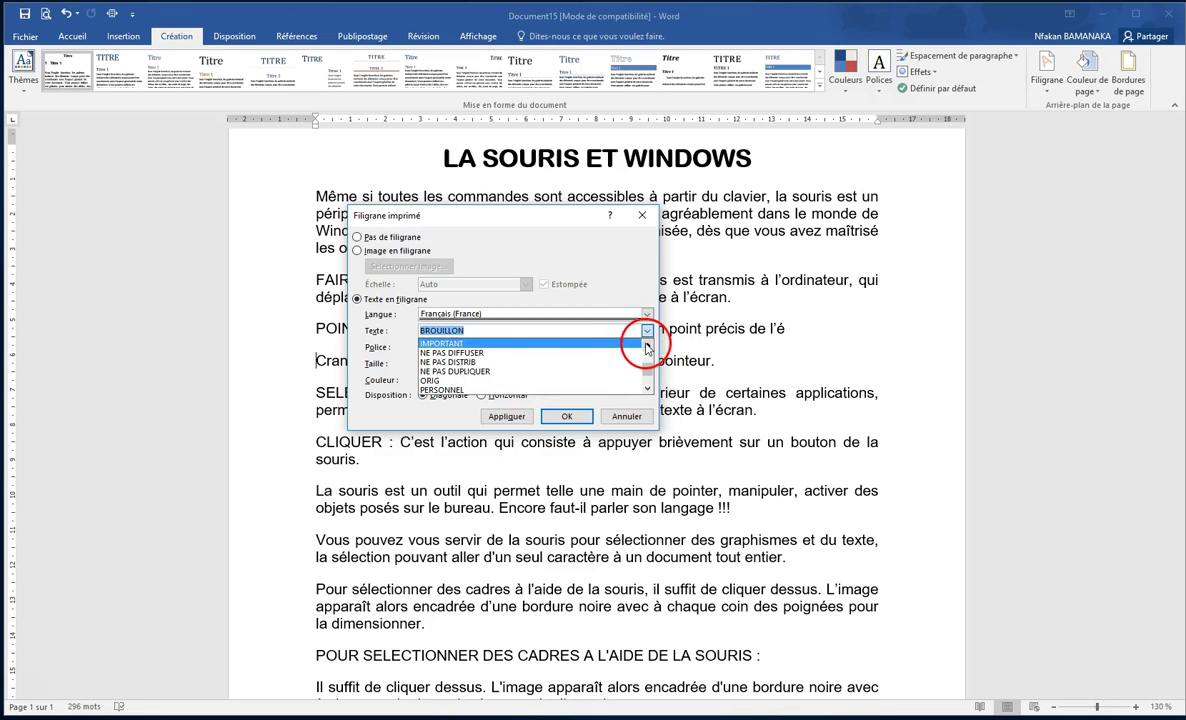
pyautogui.click(647, 346)
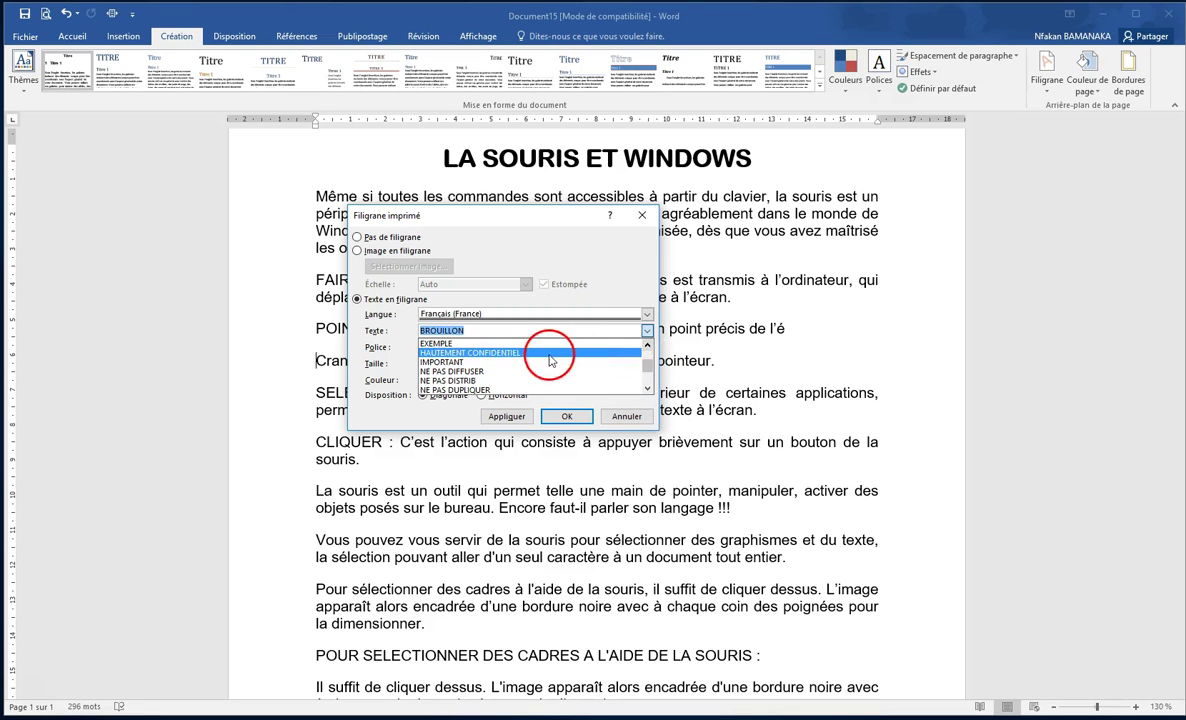
pyautogui.click(505, 352)
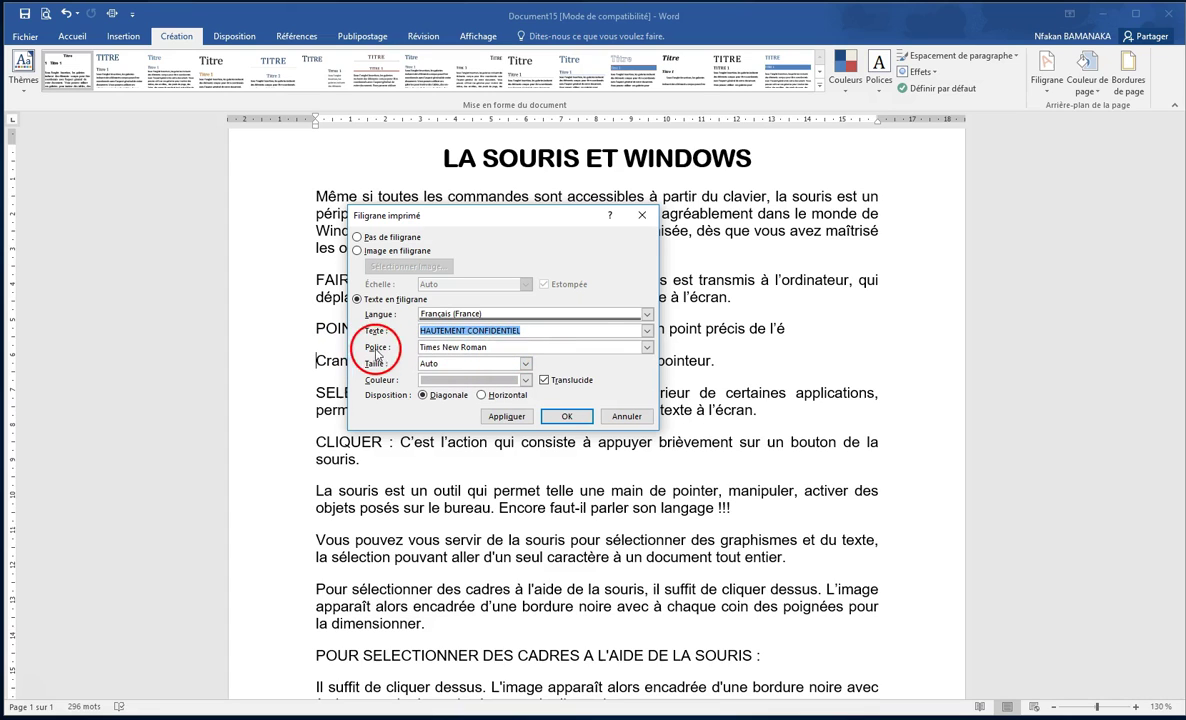
# Step: Examine the fonts and sizes offered for the watermark text without changing either setting
pyautogui.click(646, 348)
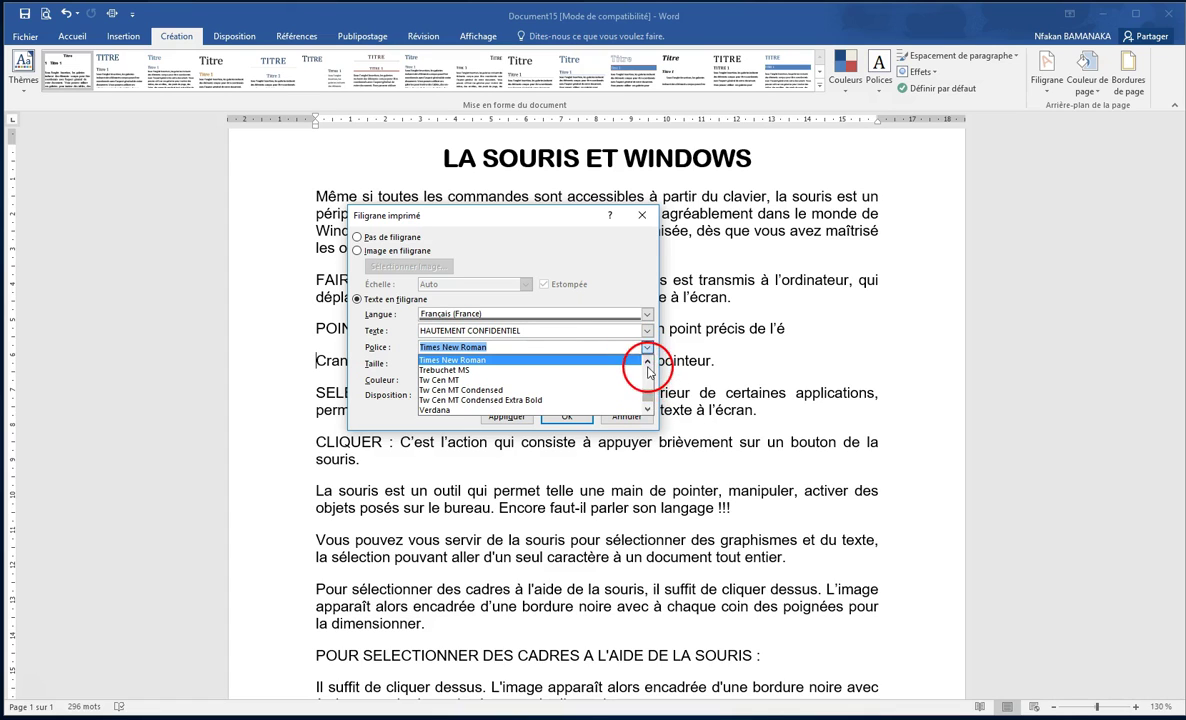
pyautogui.click(647, 364)
pyautogui.click(647, 364)
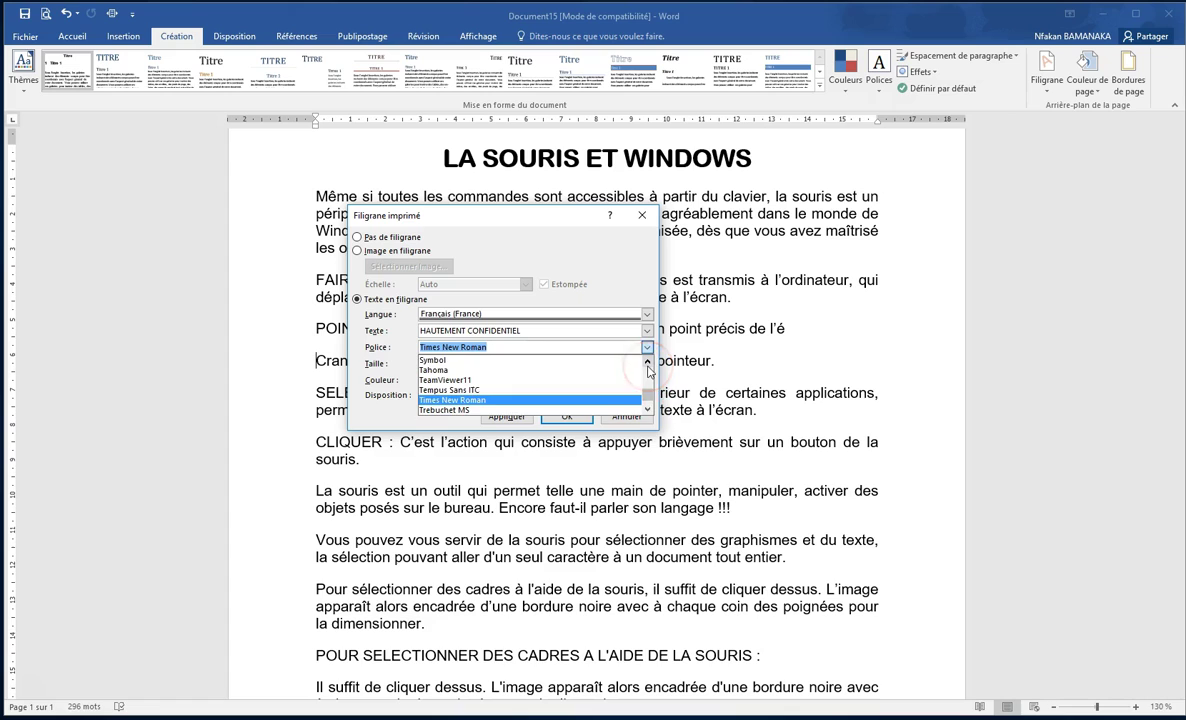
pyautogui.click(389, 369)
pyautogui.click(462, 364)
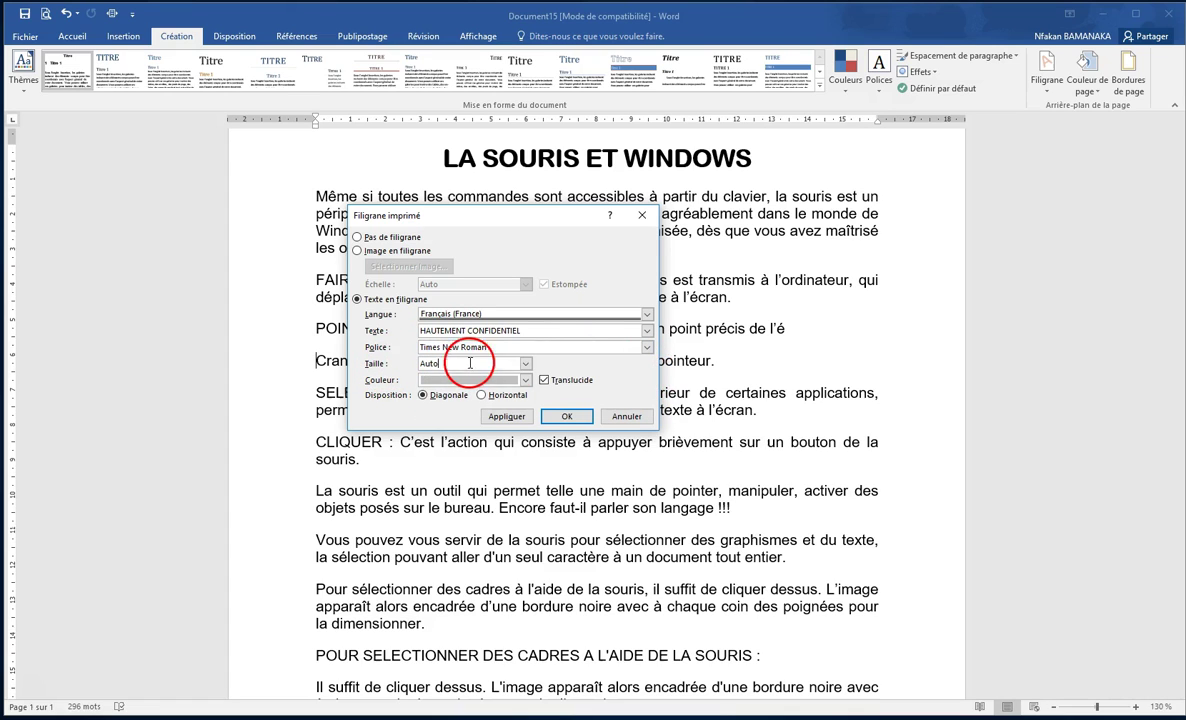
pyautogui.click(525, 364)
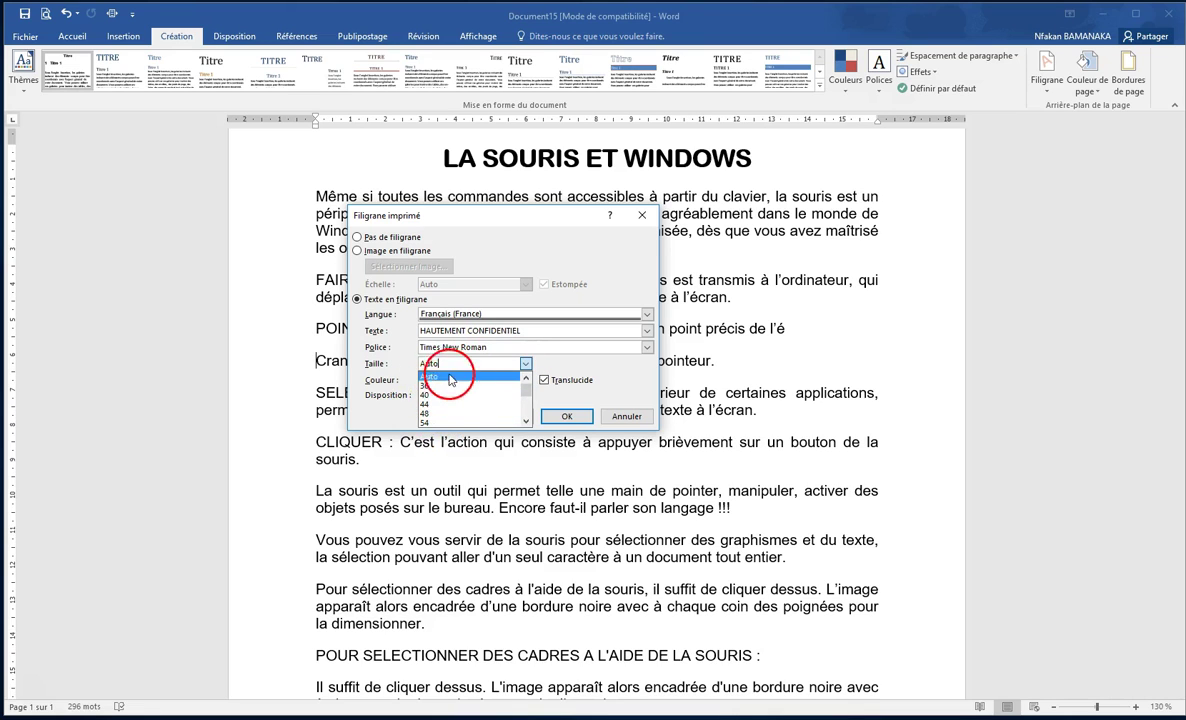
pyautogui.click(525, 365)
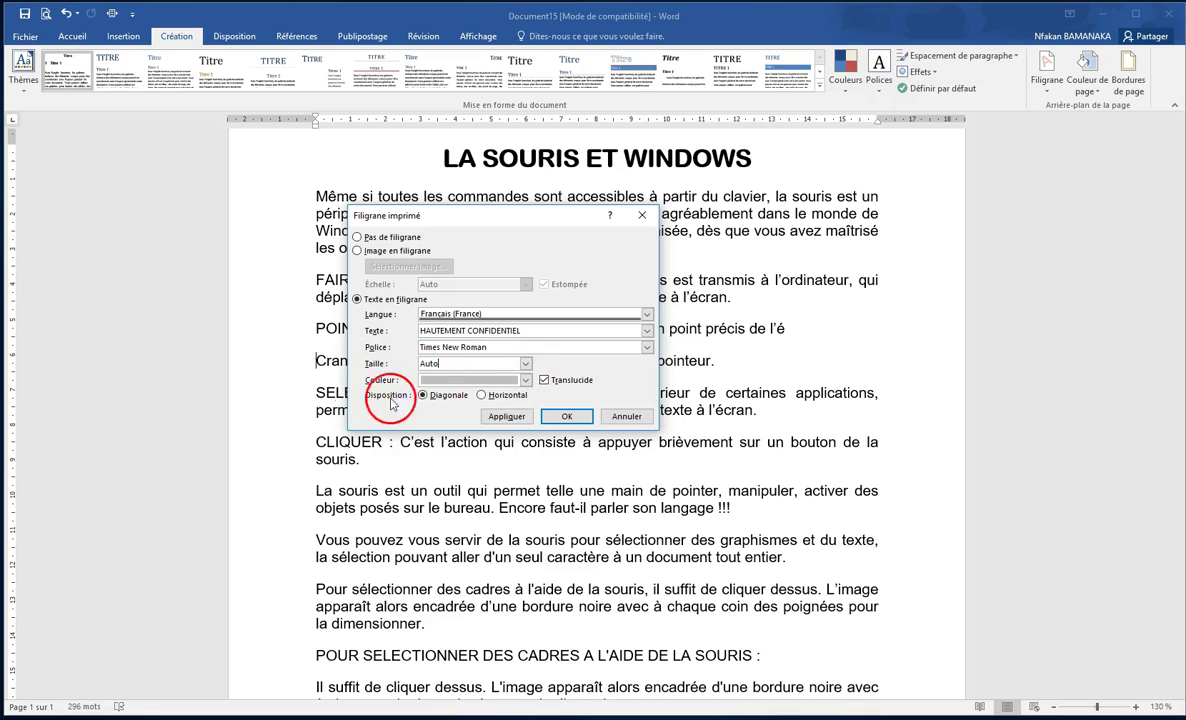
# Step: Set the watermark colour to standard red and apply the HAUTEMENT CONFIDENTIEL watermark to the document
pyautogui.click(525, 381)
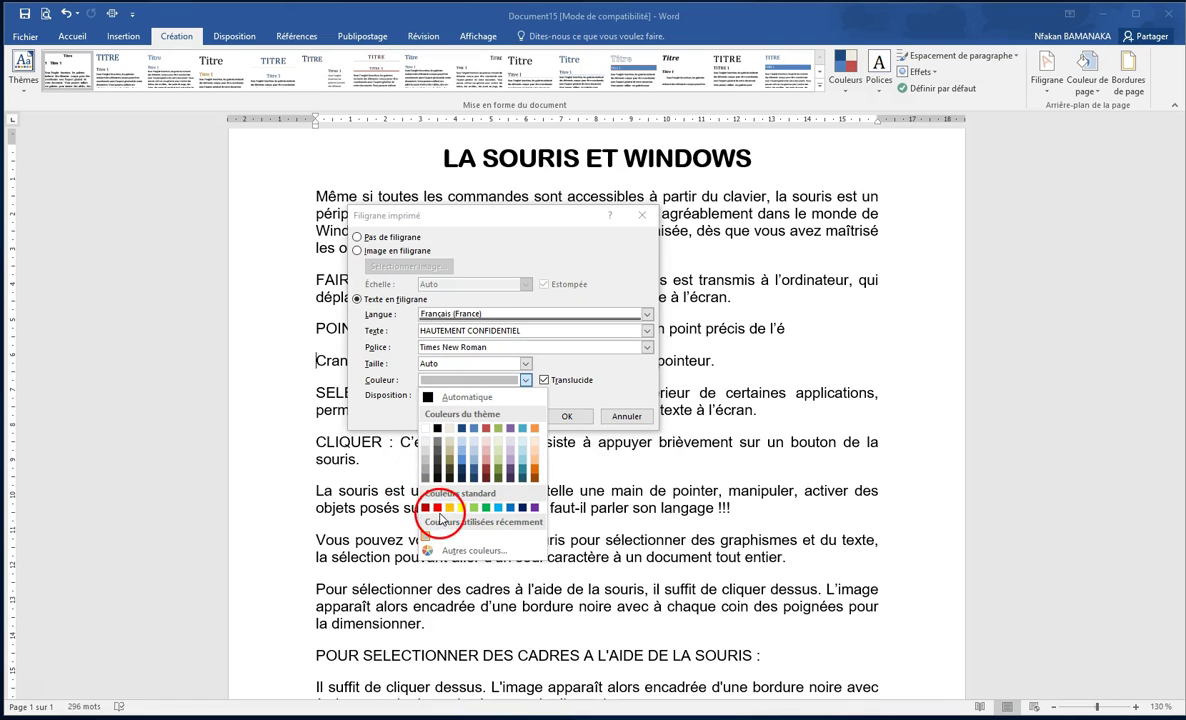
pyautogui.click(437, 508)
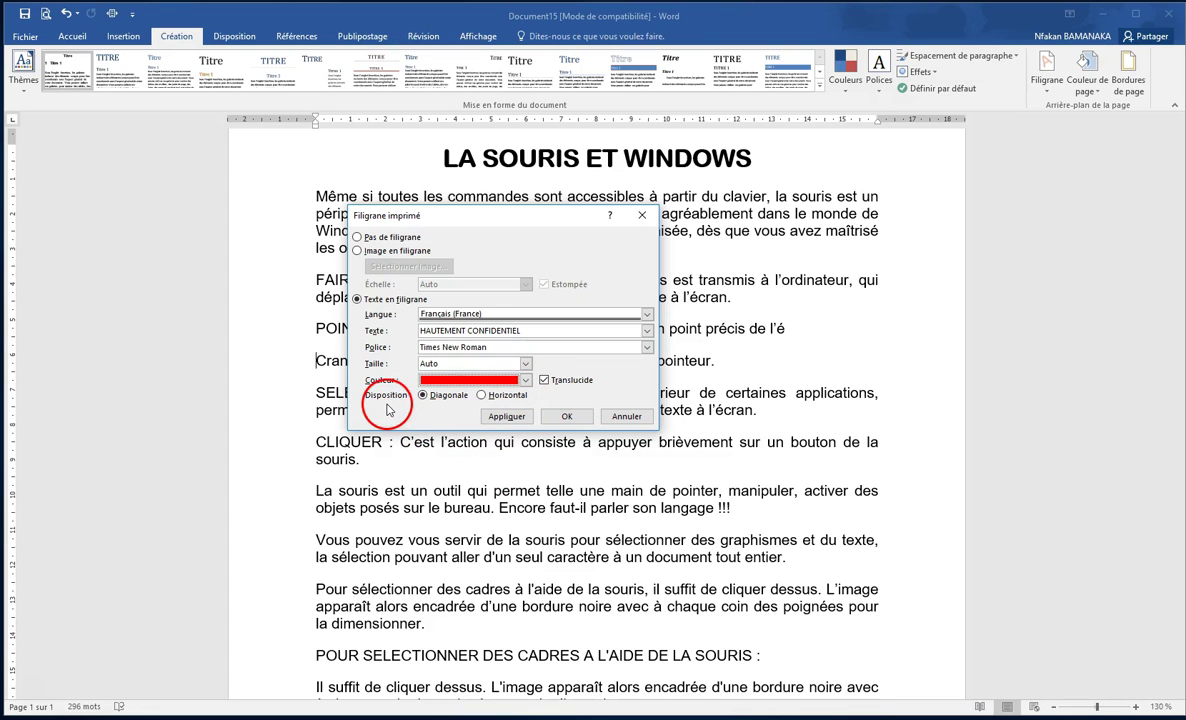
pyautogui.click(562, 418)
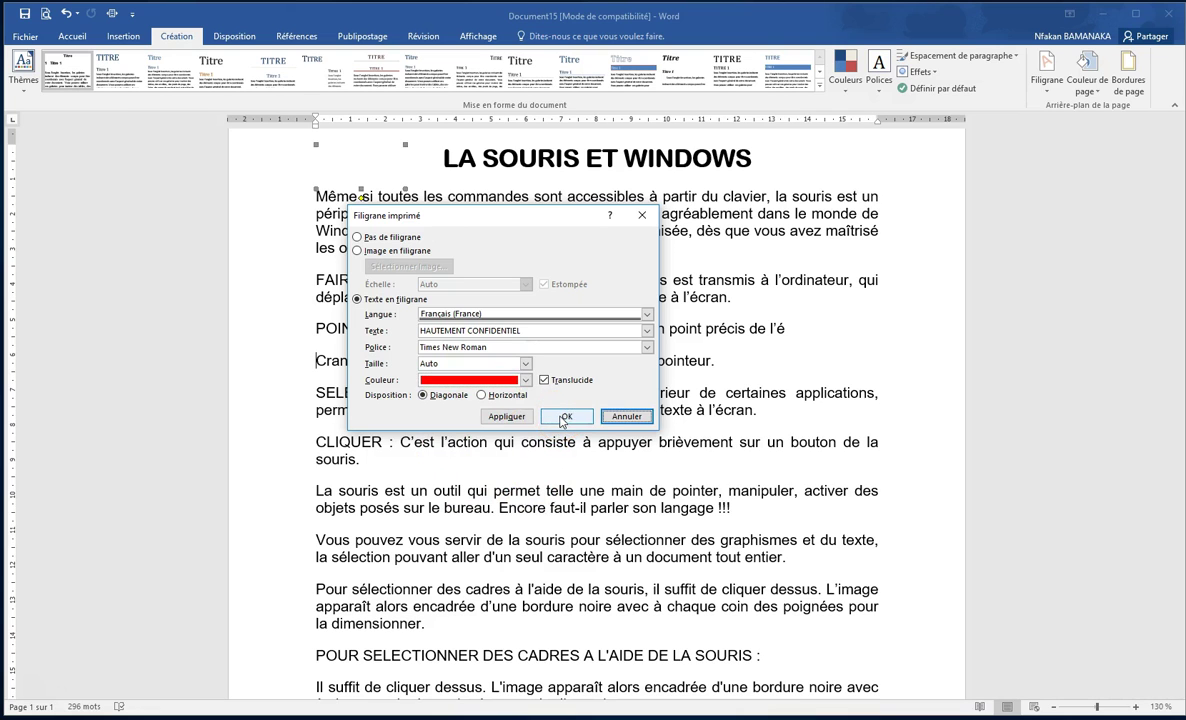
# Step: Review the red HAUTEMENT CONFIDENTIEL watermark across the page and remove it from the document
pyautogui.scroll(-4, 656, 489)
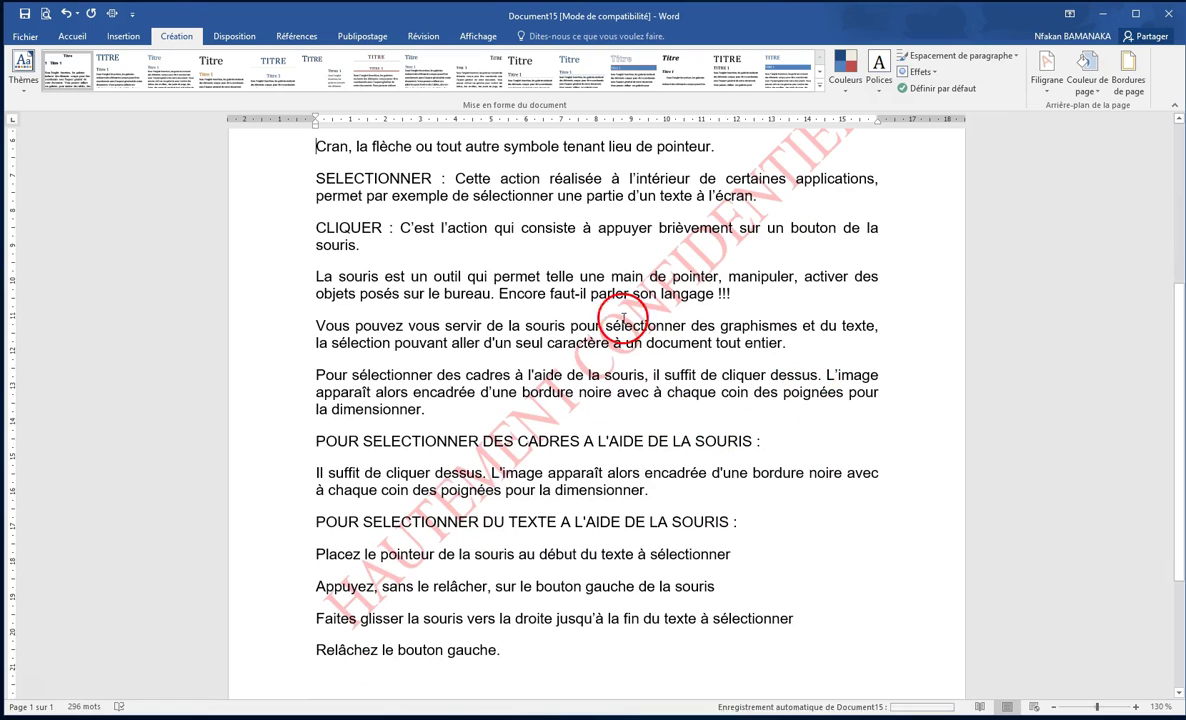
pyautogui.scroll(1, 490, 467)
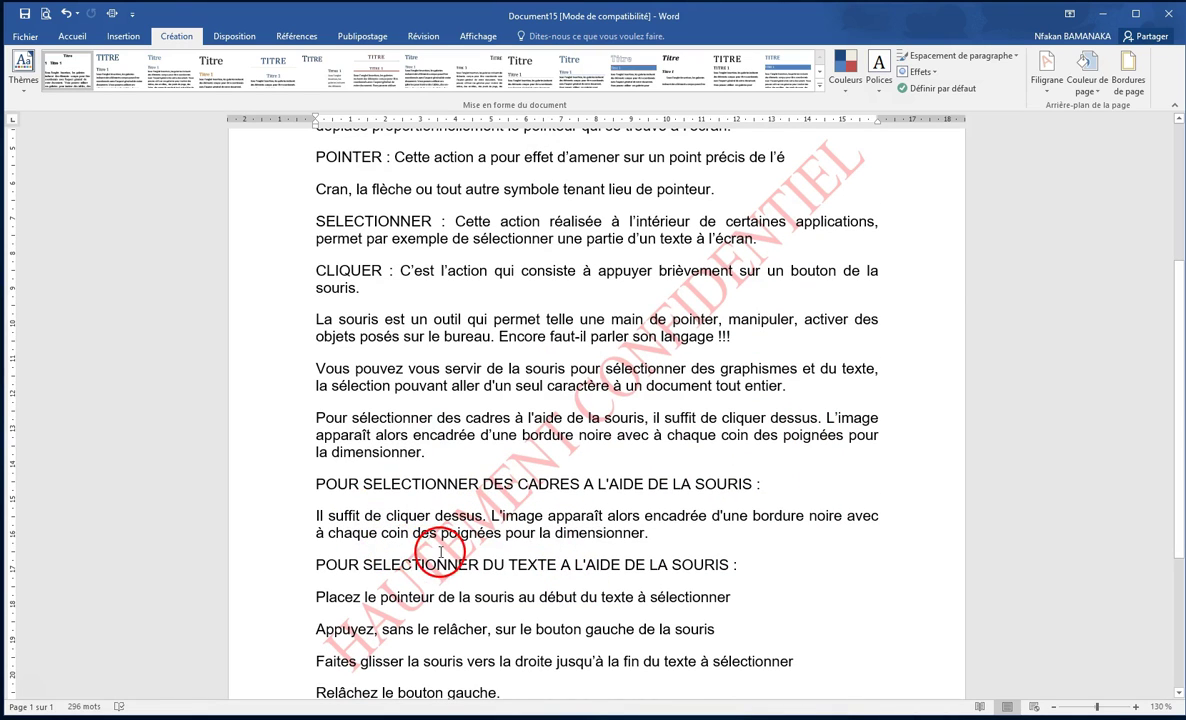
pyautogui.click(1045, 68)
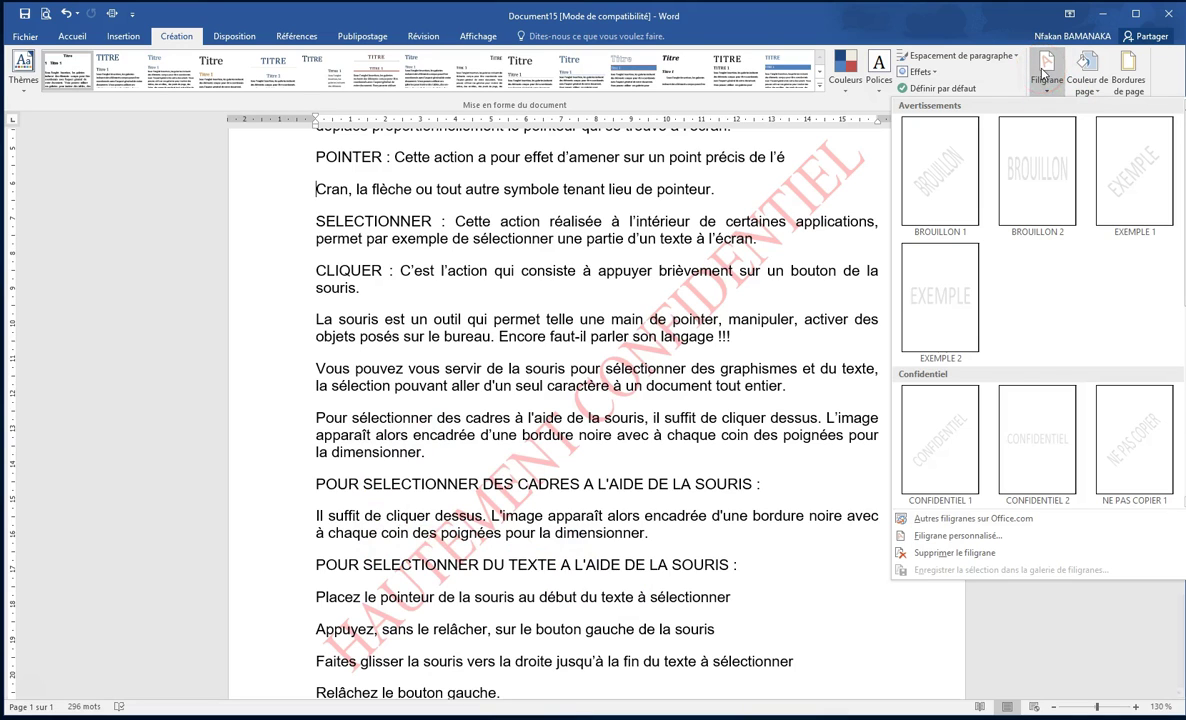
pyautogui.click(960, 555)
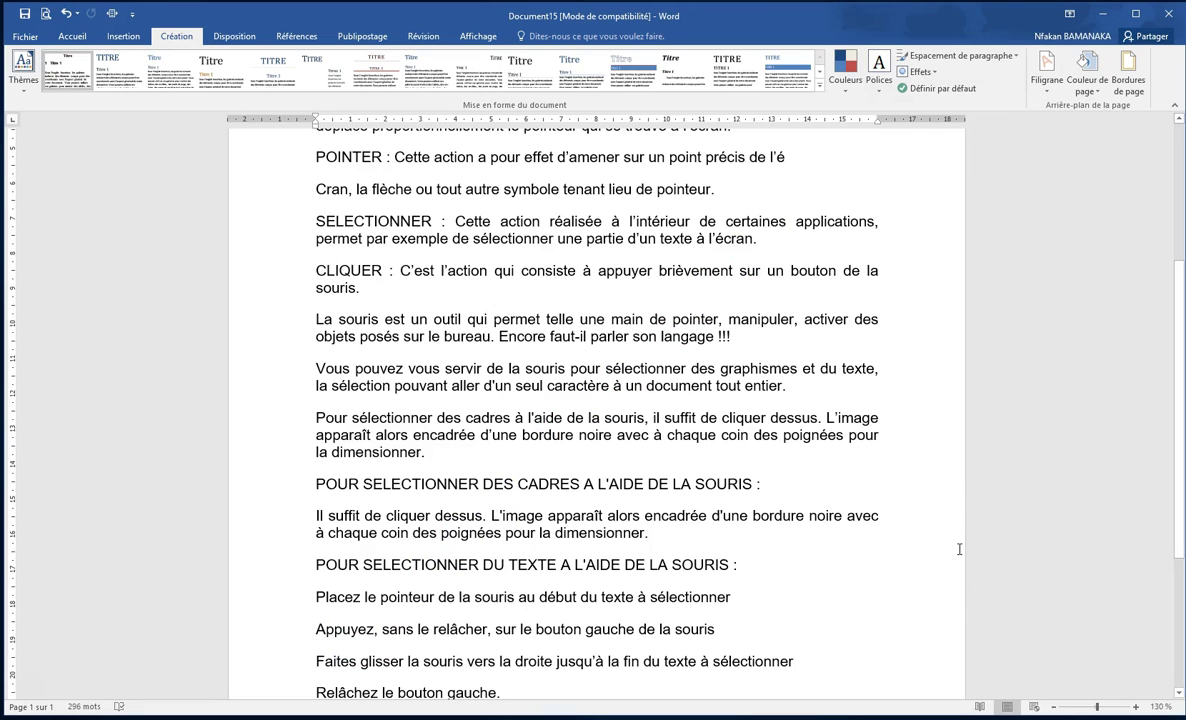
# Step: Start a new custom text watermark and replace its default text with the author's full name in capitals
pyautogui.click(1050, 70)
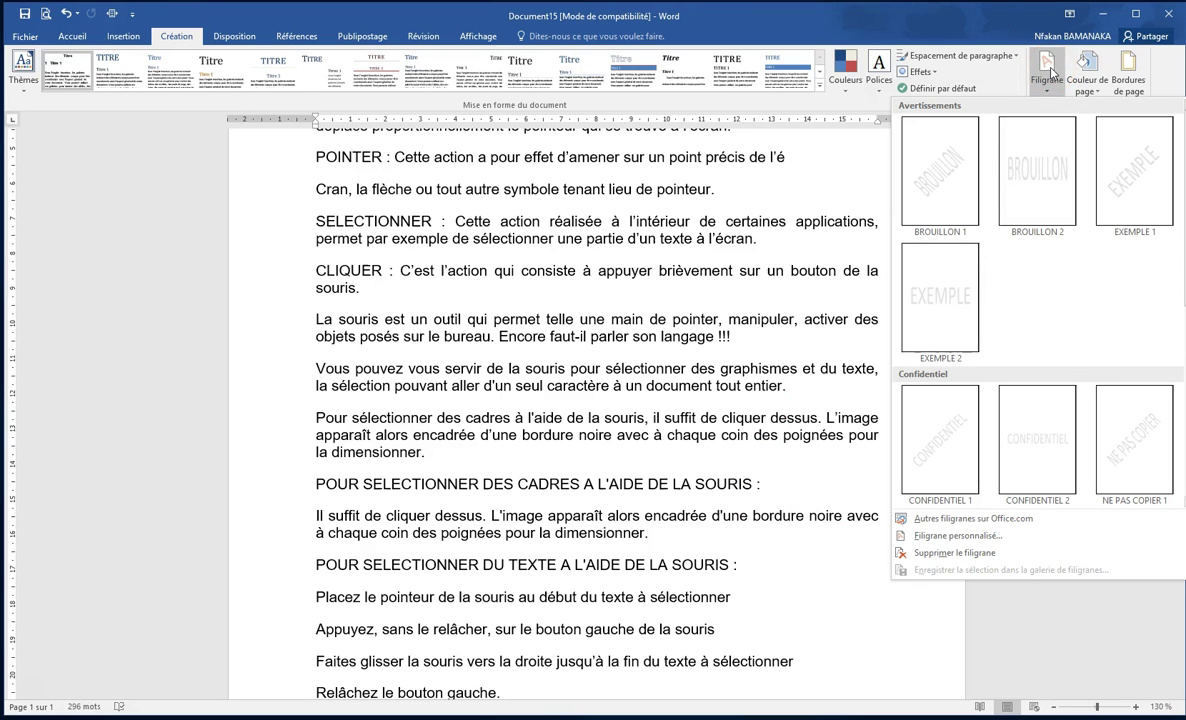
pyautogui.click(962, 536)
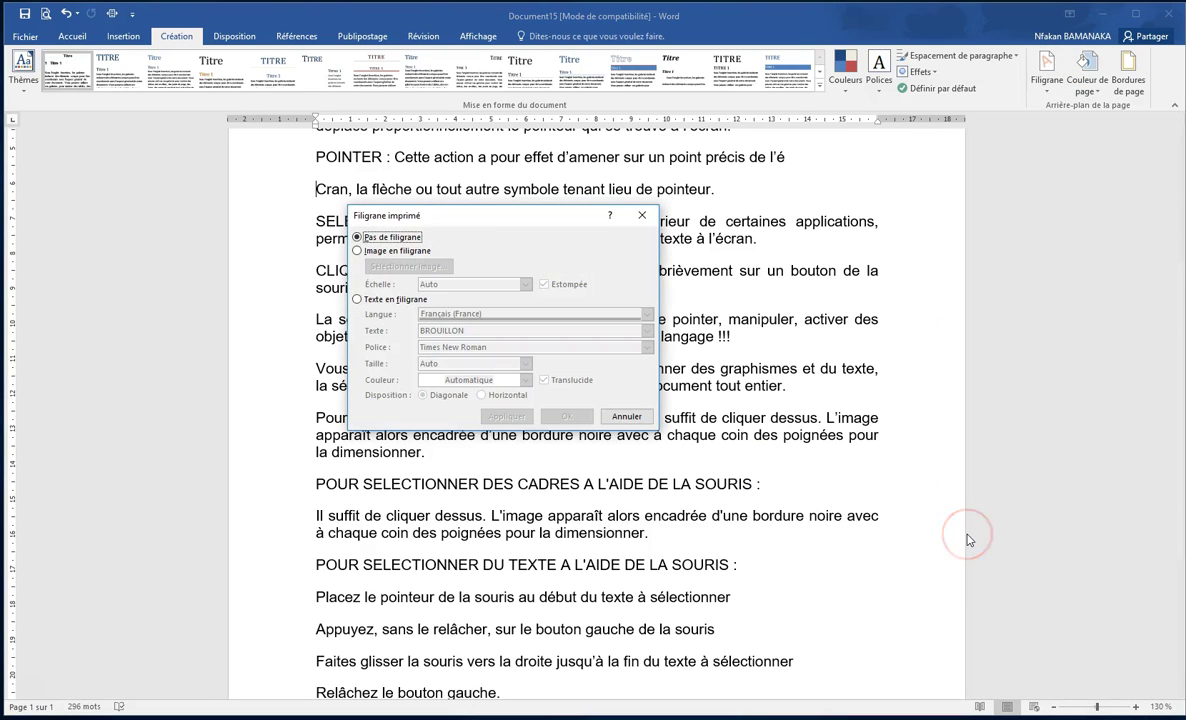
pyautogui.click(364, 302)
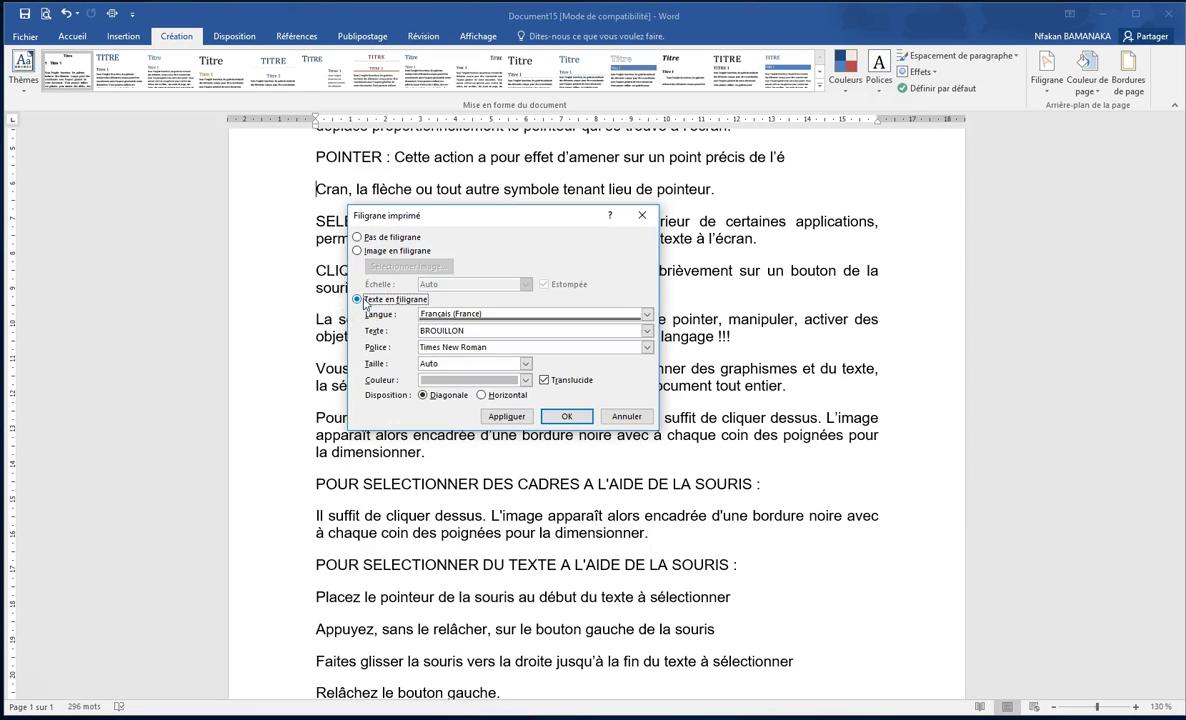
pyautogui.doubleClick(447, 330)
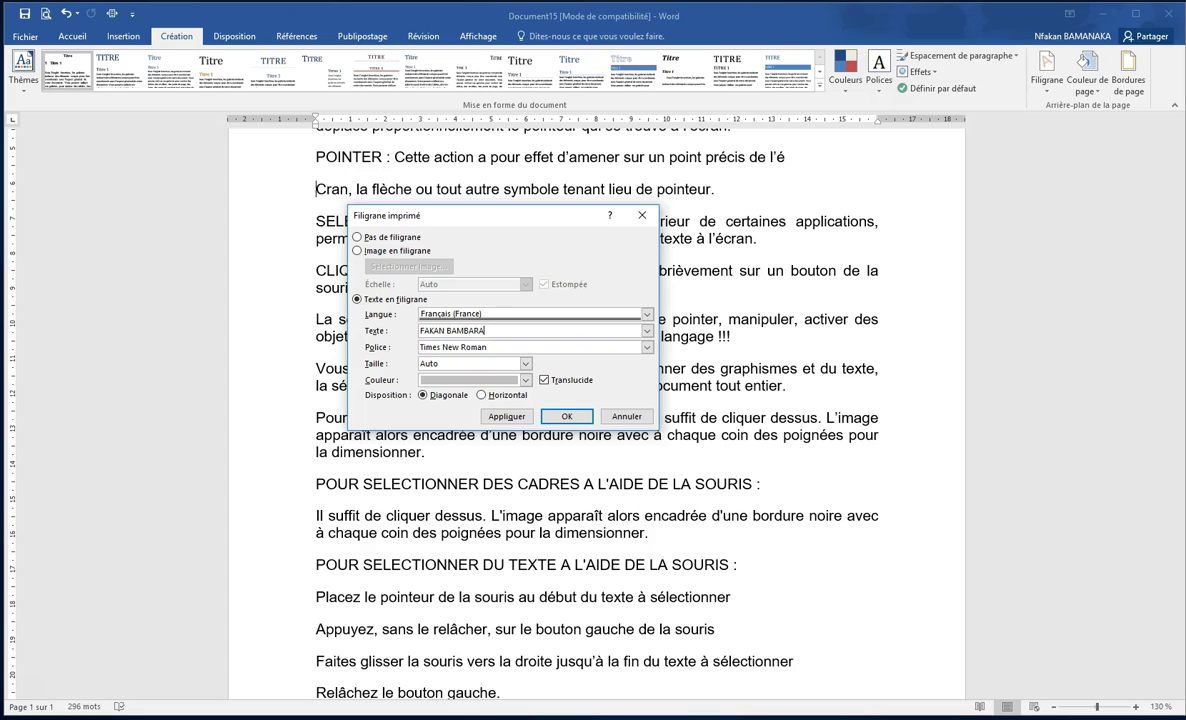
# Step: Set the watermark font to Calibri and its colour to standard purple, and apply it to the document
pyautogui.click(645, 350)
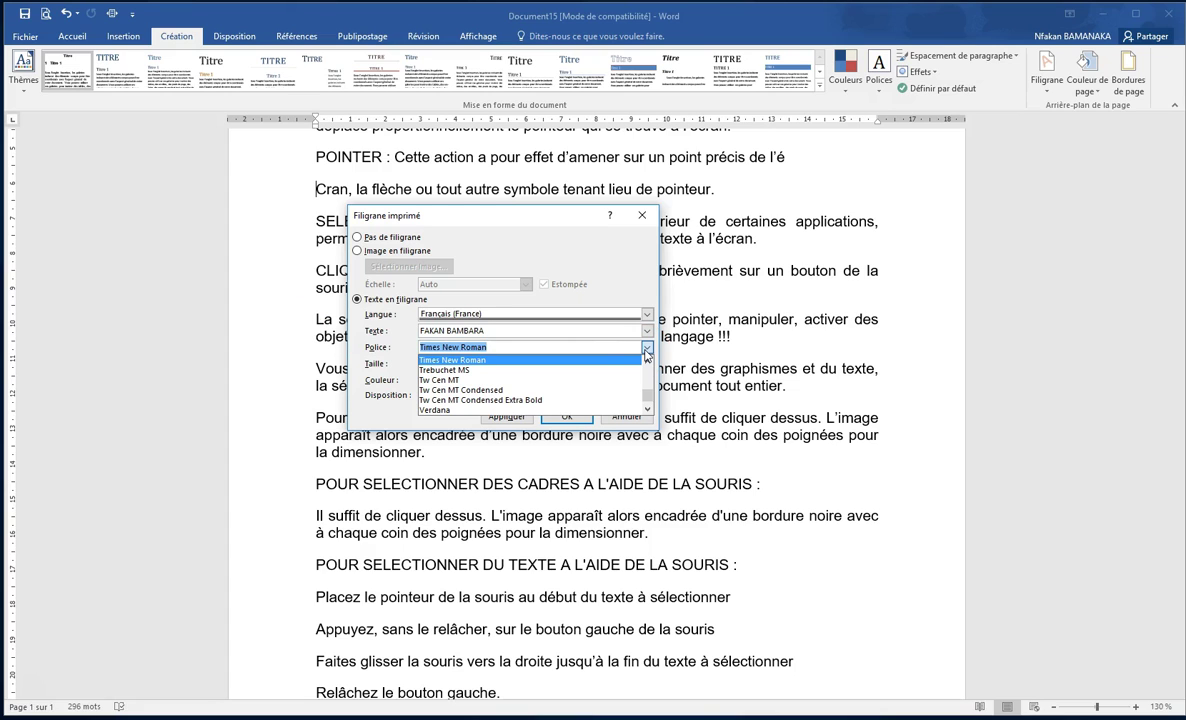
pyautogui.write('C')
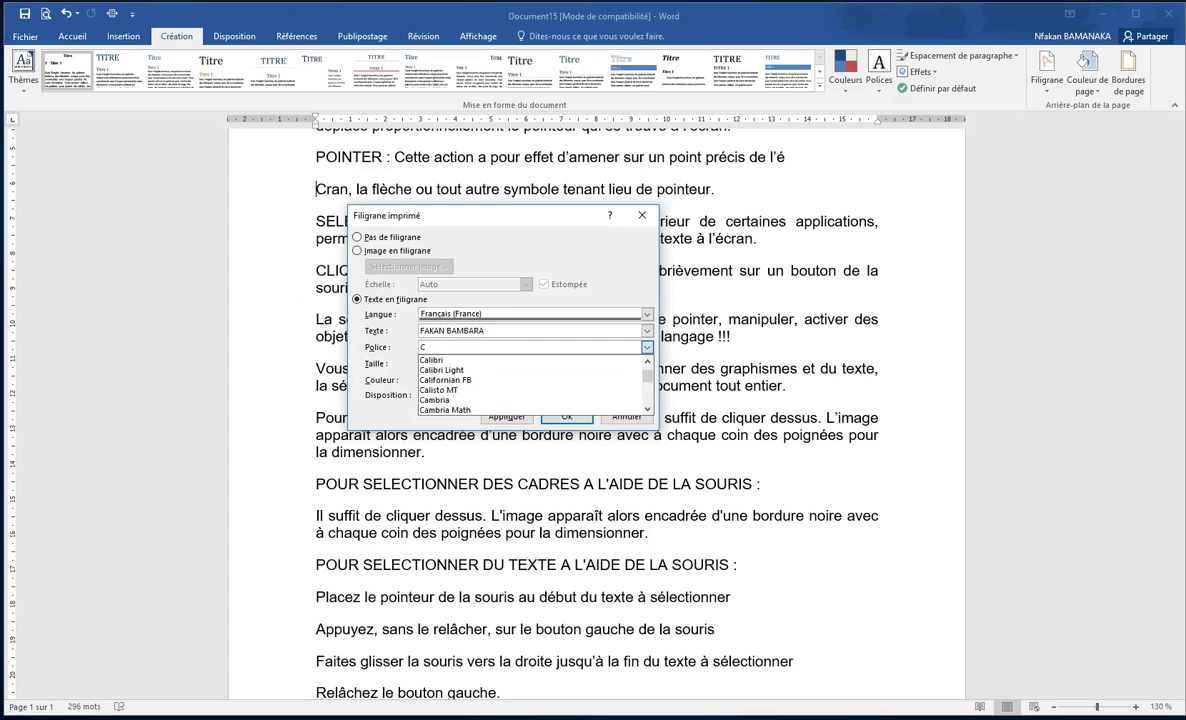
pyautogui.click(428, 358)
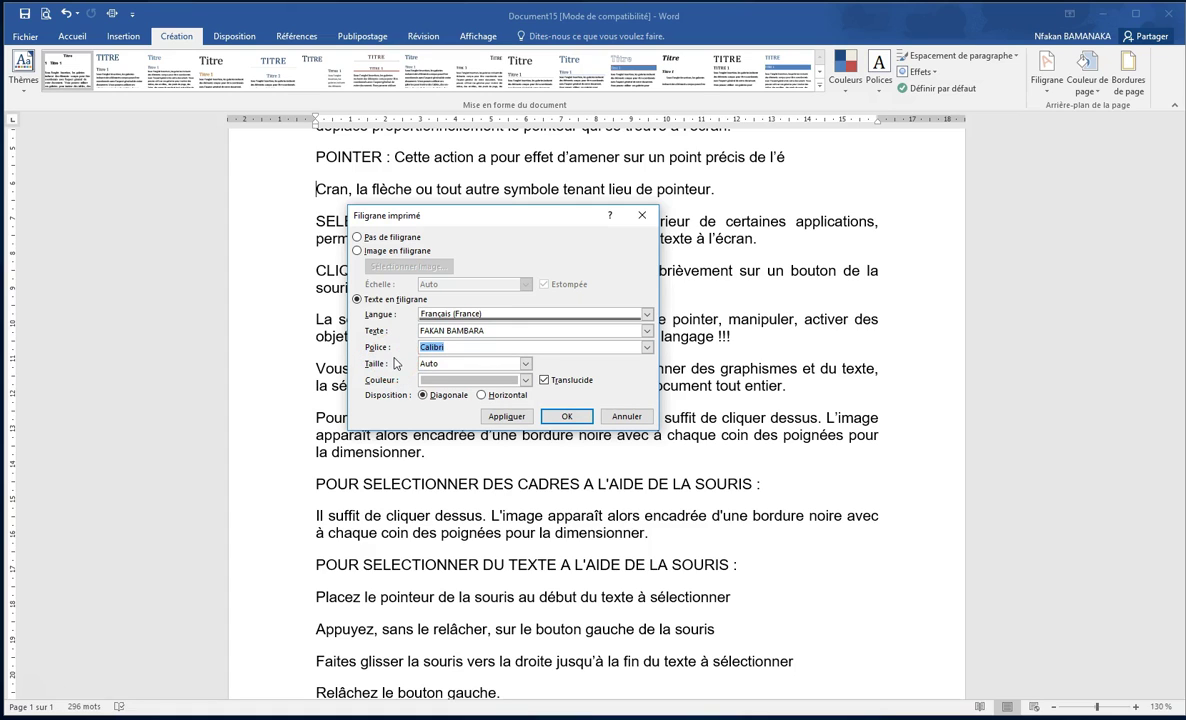
pyautogui.click(525, 380)
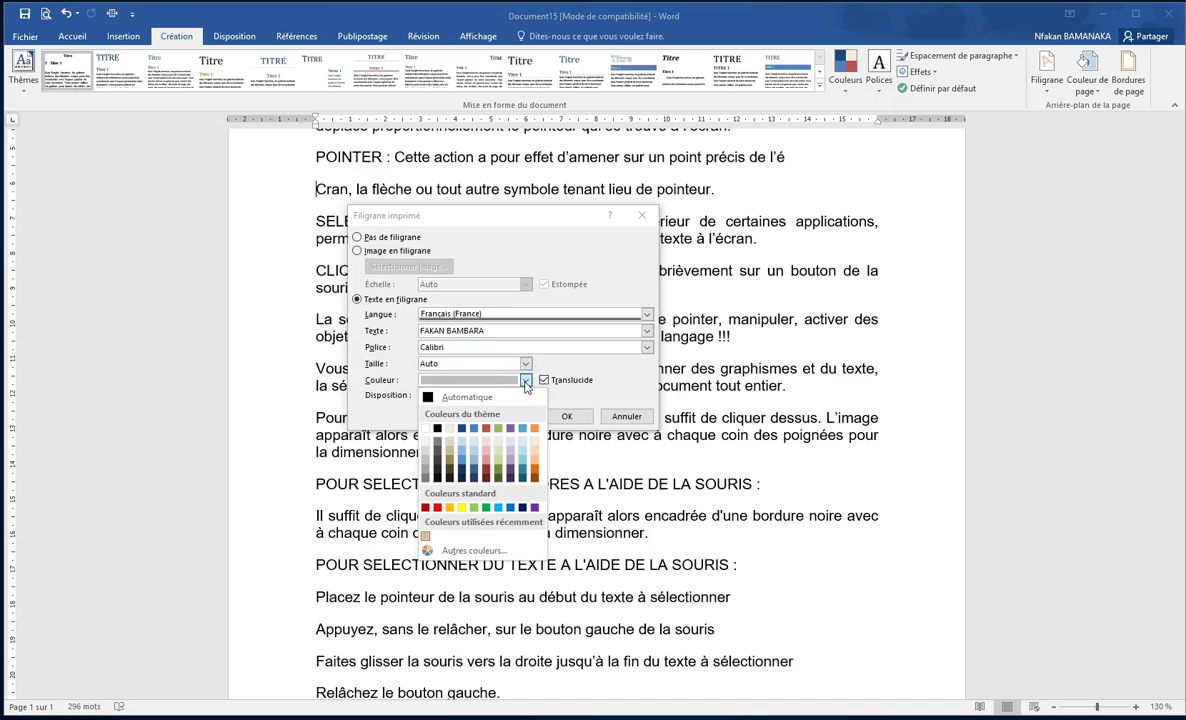
pyautogui.click(535, 507)
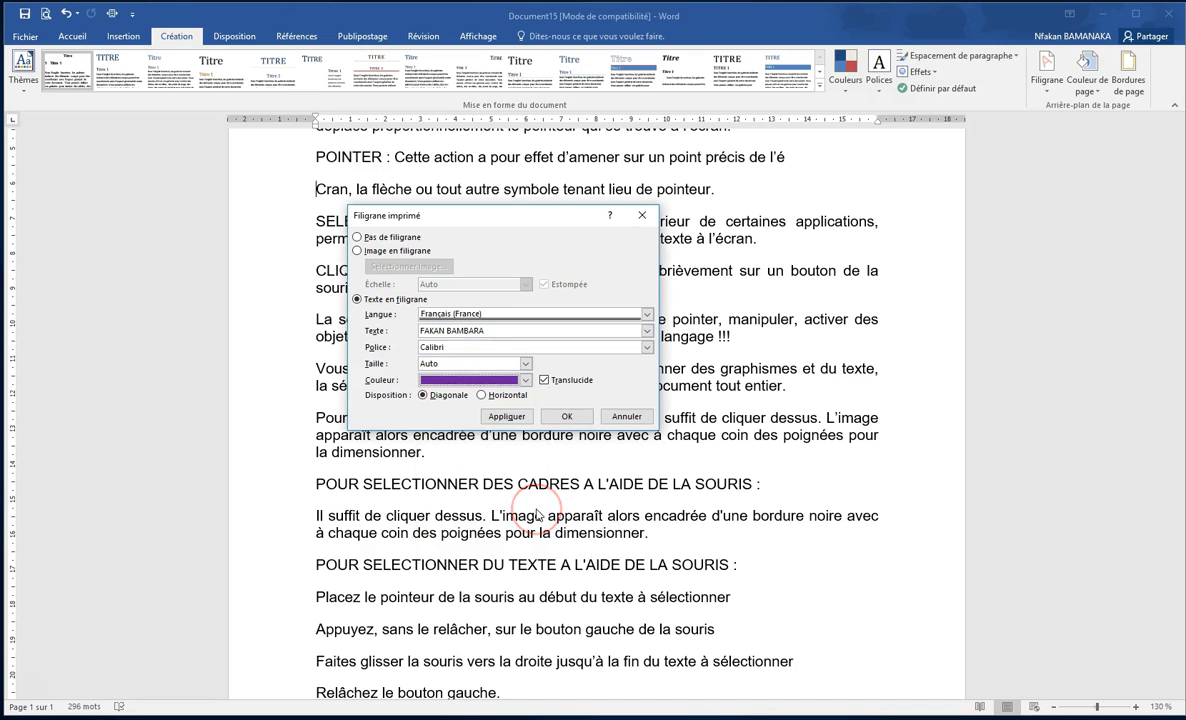
pyautogui.click(562, 418)
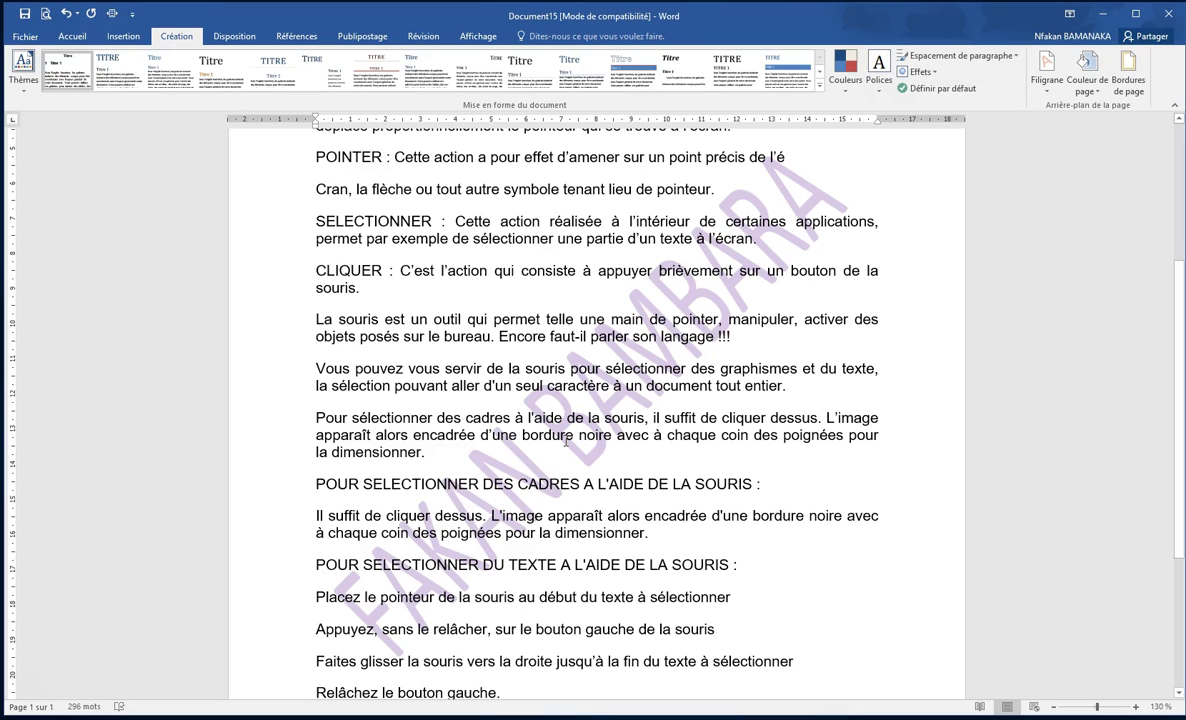
# Step: Replace the text watermark with a picture watermark using the local image Monument Tour de l'Afrique (2) from the Monuments folder
pyautogui.click(1044, 70)
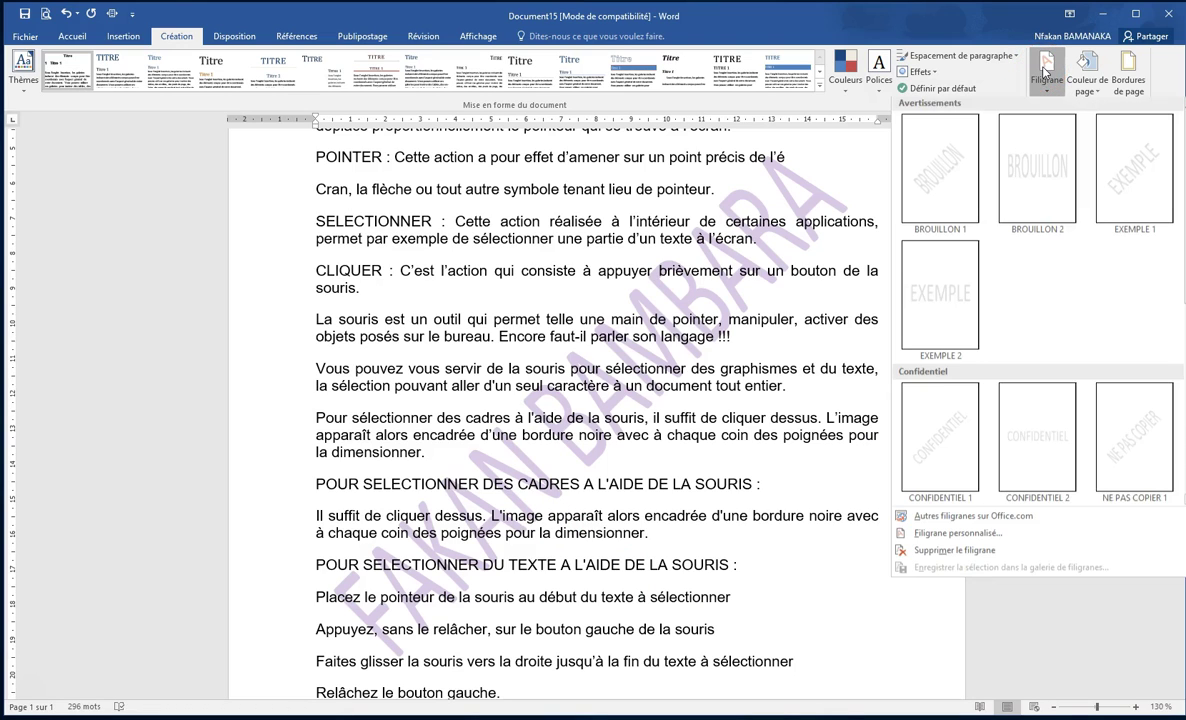
pyautogui.click(950, 535)
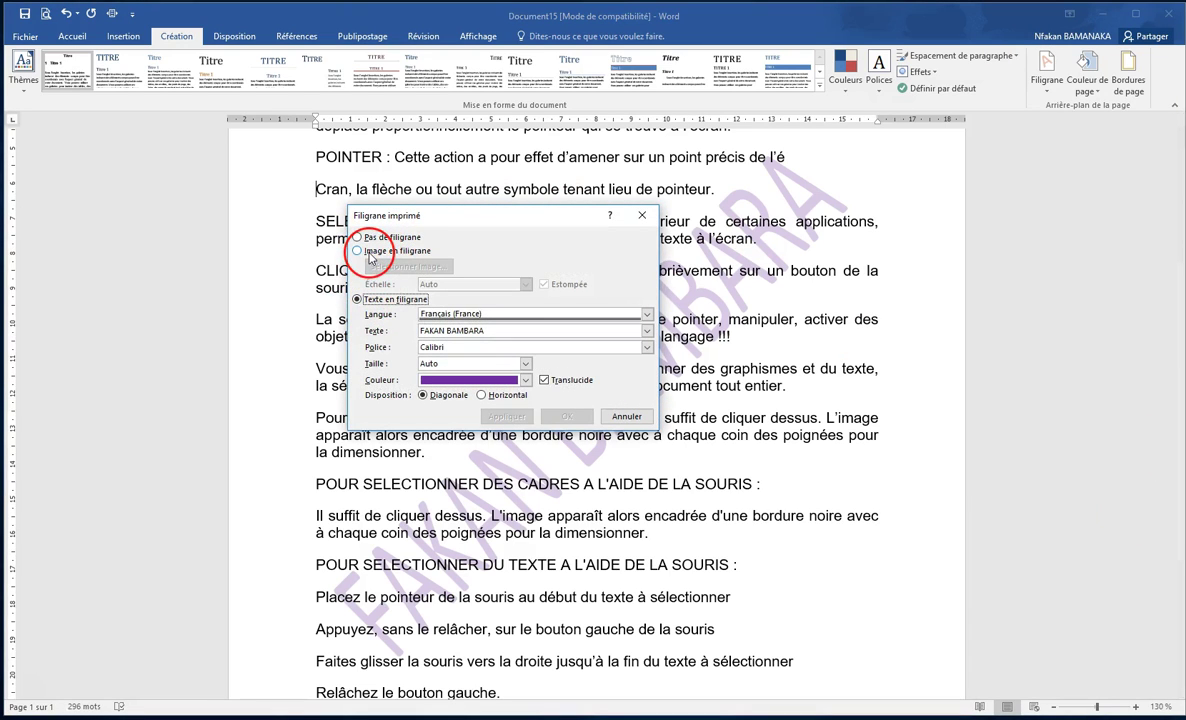
pyautogui.click(359, 251)
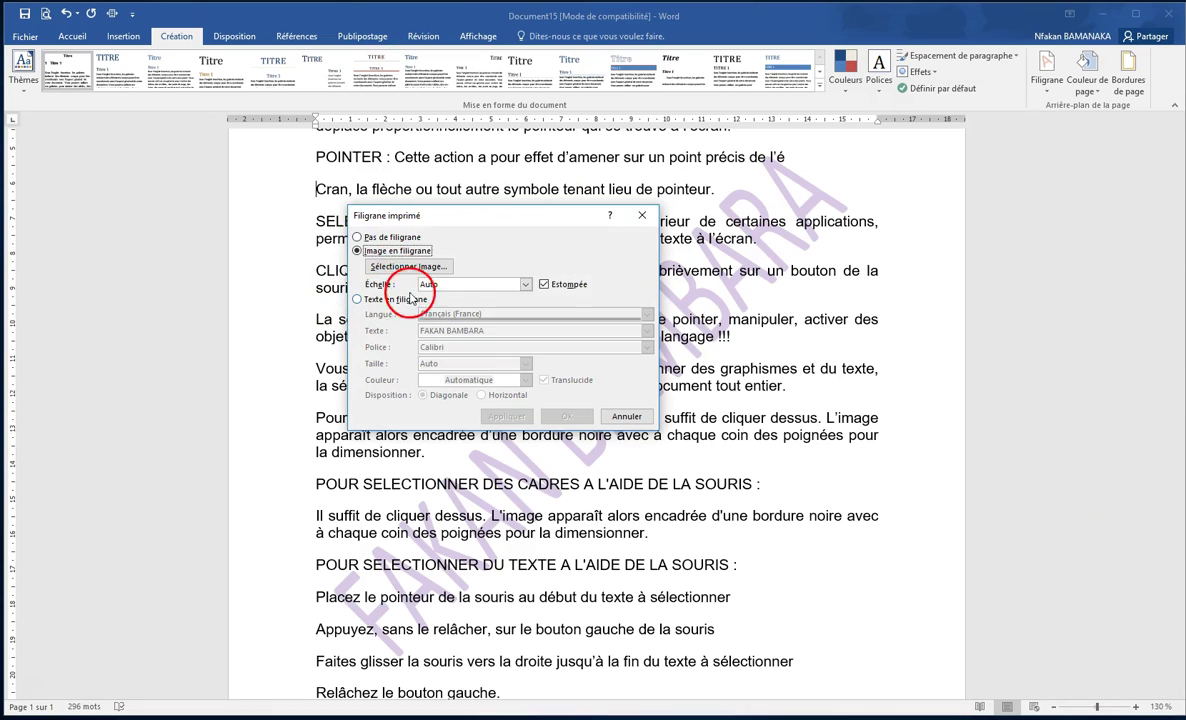
pyautogui.click(403, 268)
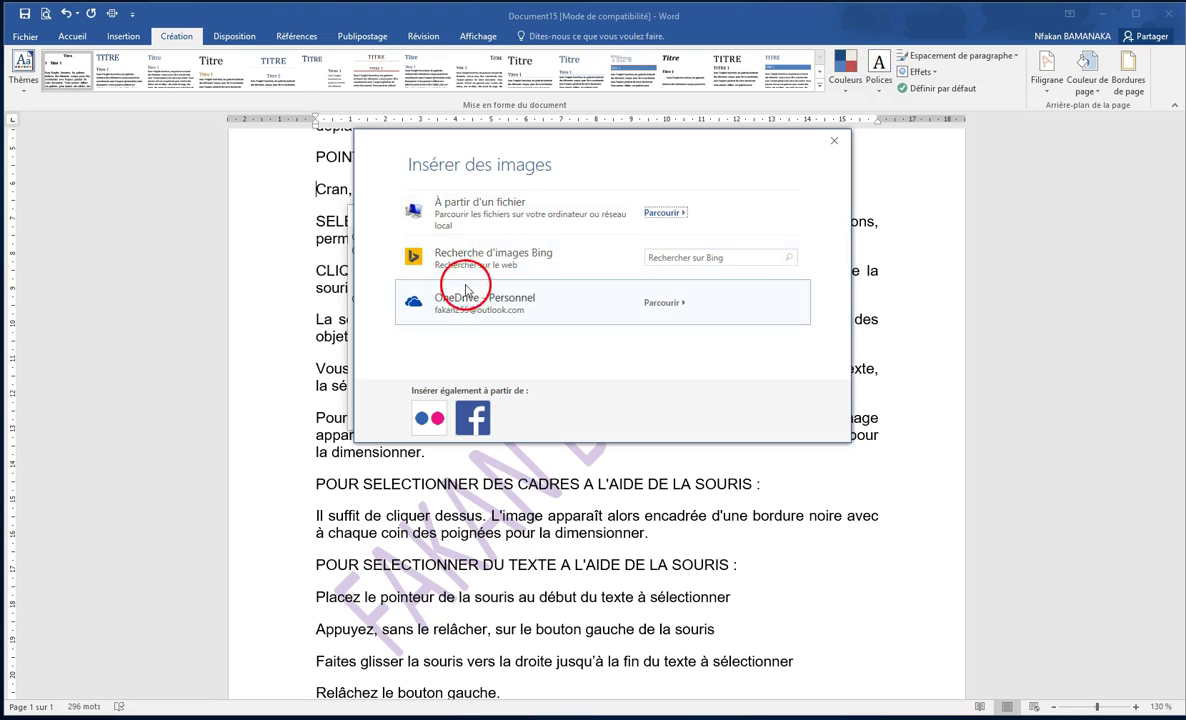
pyautogui.click(450, 207)
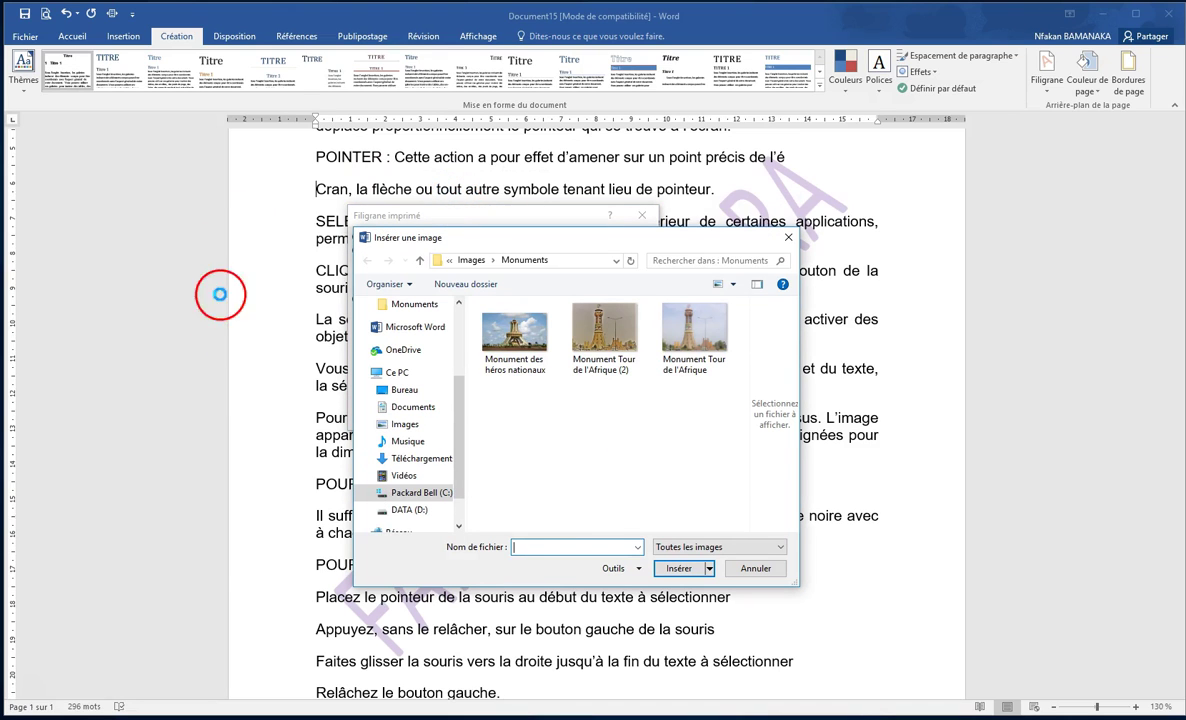
pyautogui.click(615, 342)
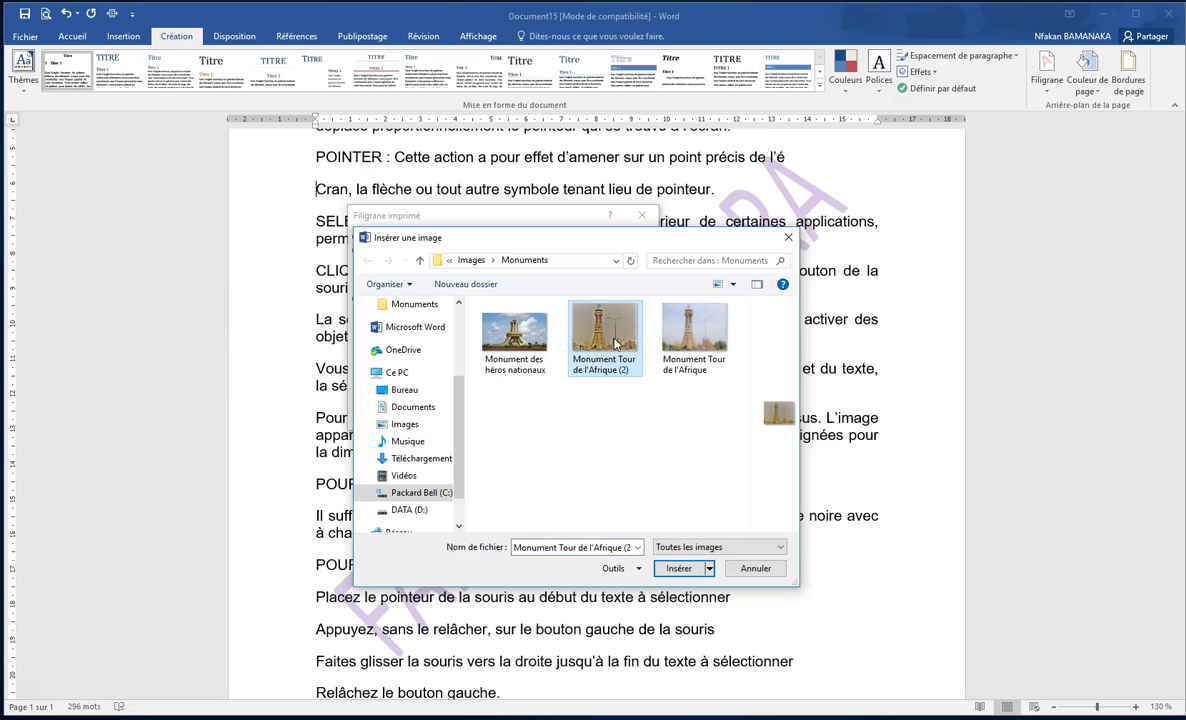
pyautogui.doubleClick(615, 342)
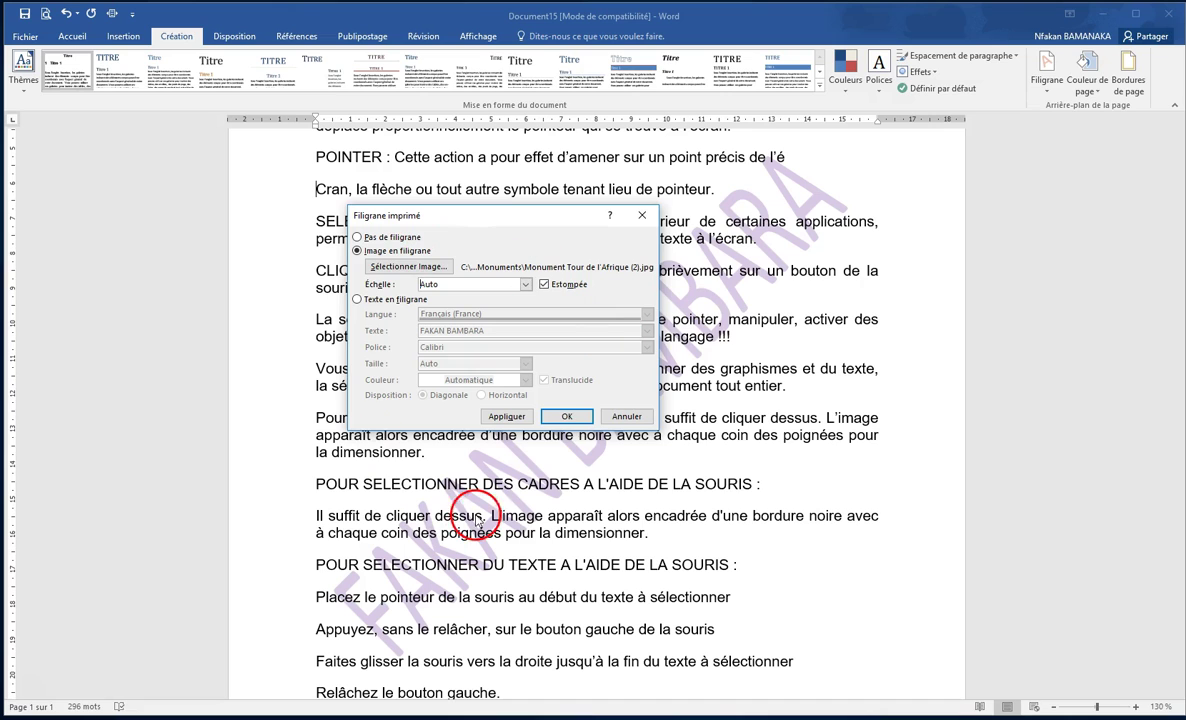
pyautogui.click(565, 417)
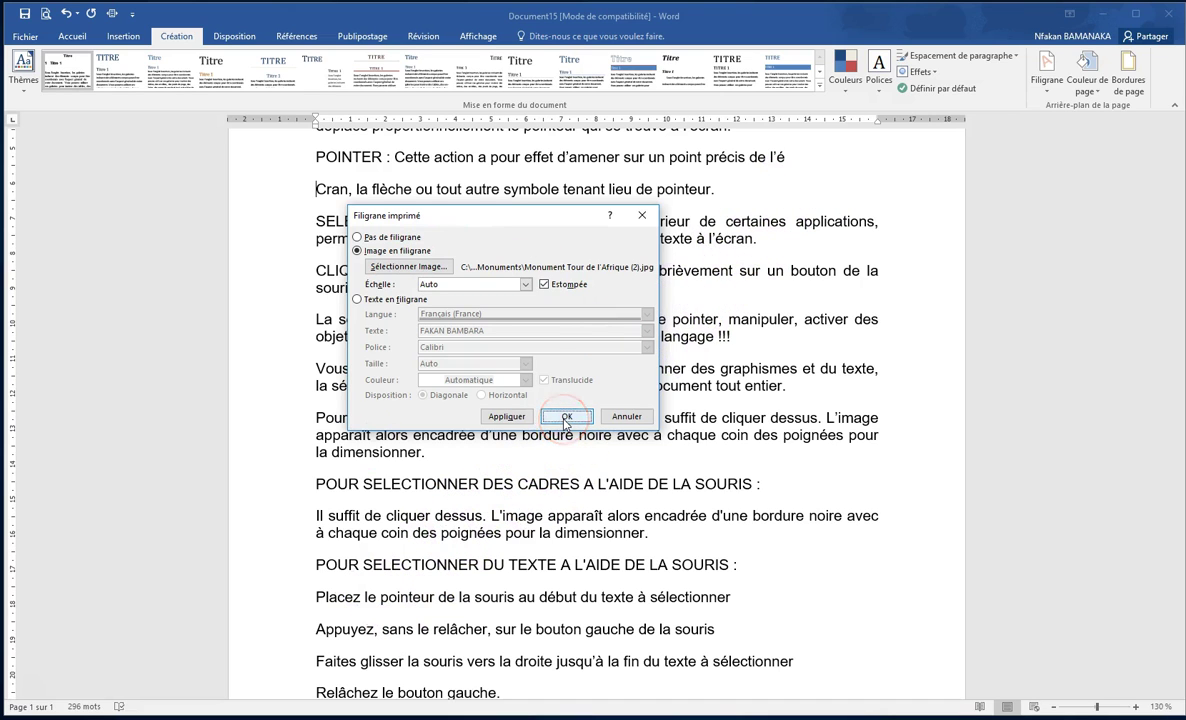